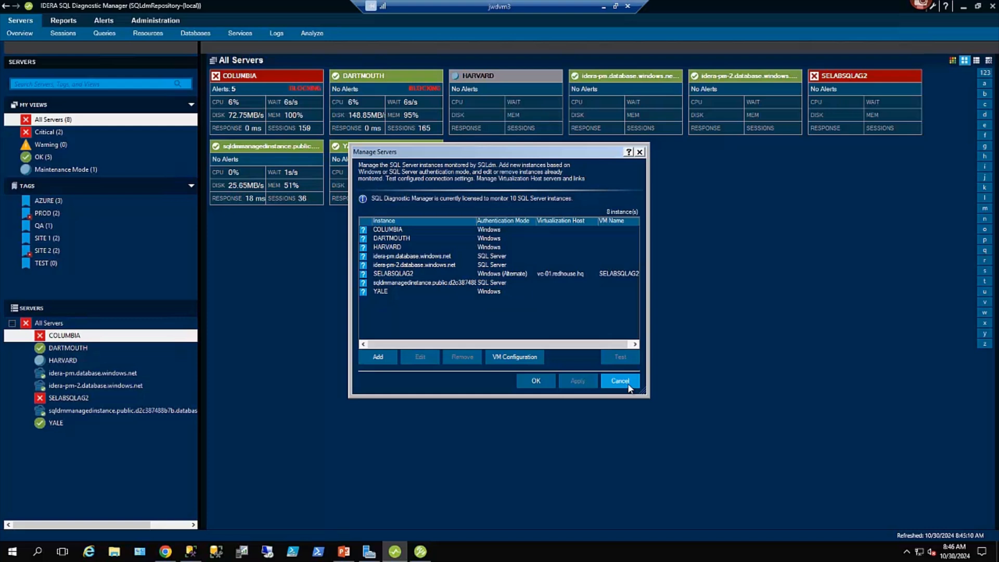
Step: Leave server management and review the alert configuration templates, including the Critical-Only Template, without changing any
click(619, 381)
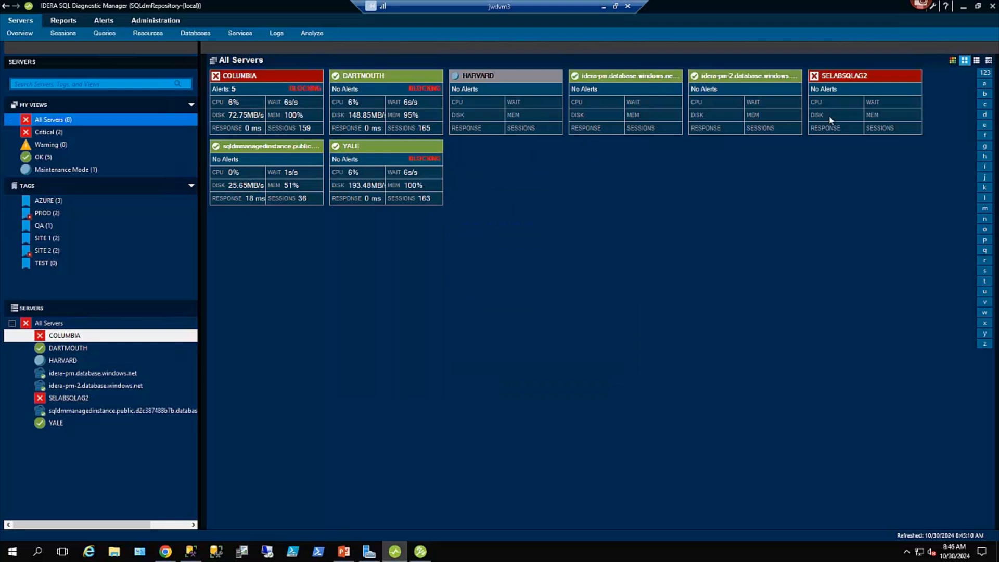
click(933, 7)
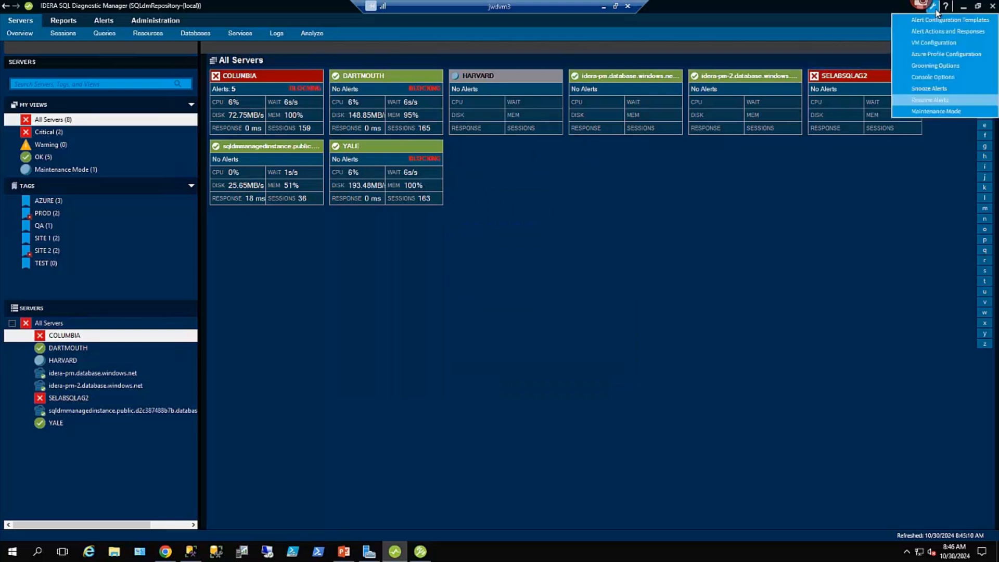
click(951, 21)
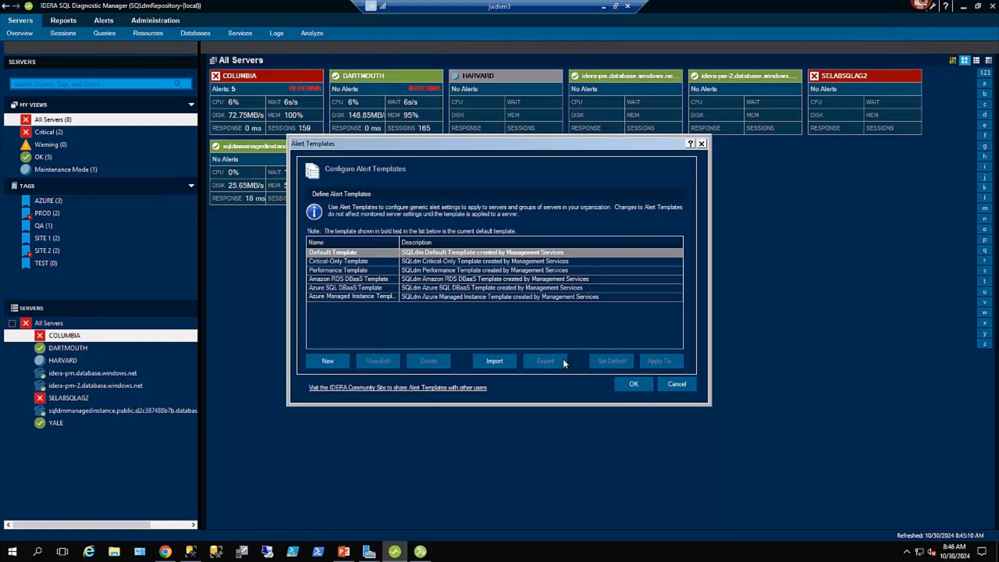
click(374, 253)
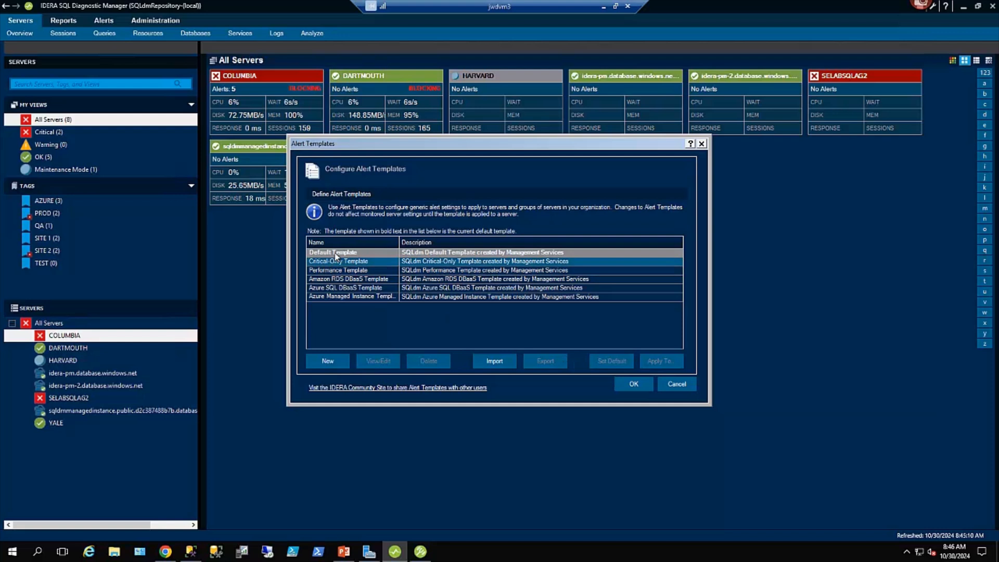
click(366, 261)
click(447, 270)
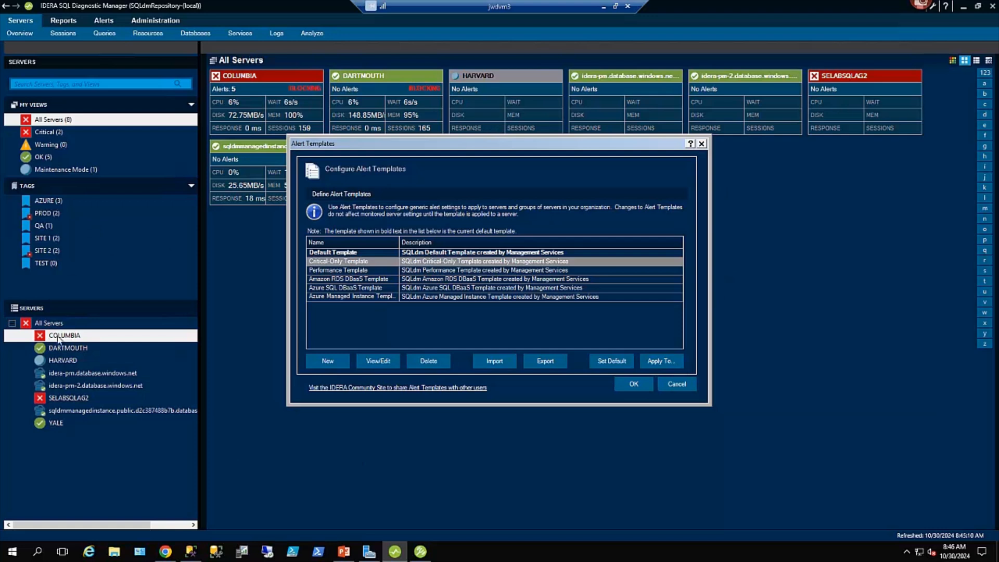
click(677, 385)
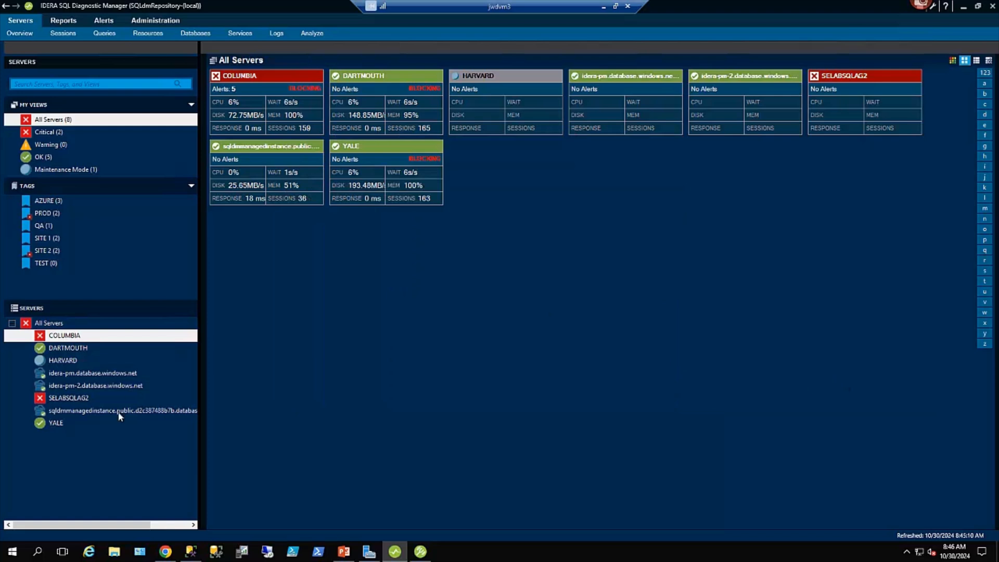
Step: Open the alert configuration for the COLUMBIA server and widen the Metric column to show longer metric names
right_click(67, 338)
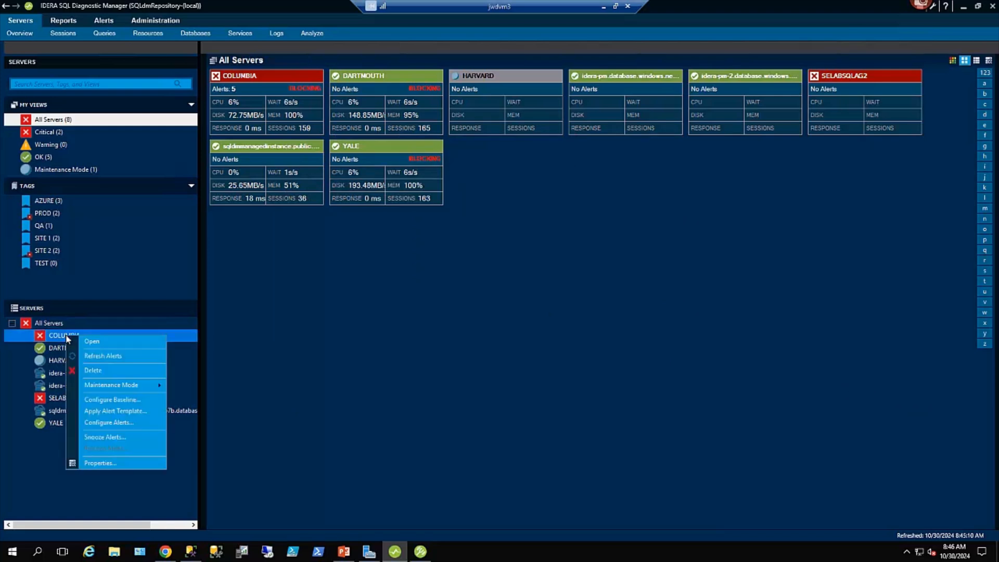
click(108, 423)
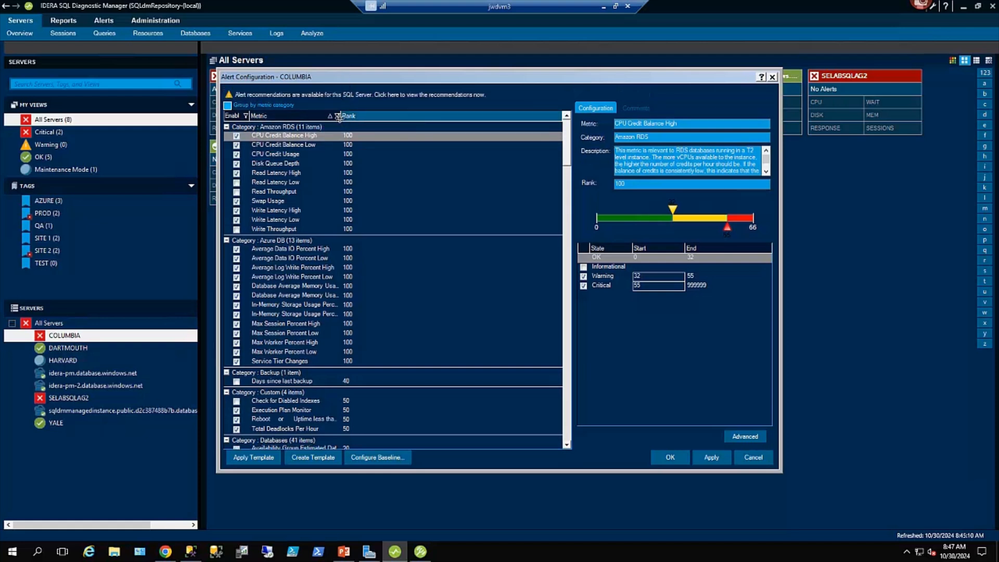
drag(342, 116, 360, 115)
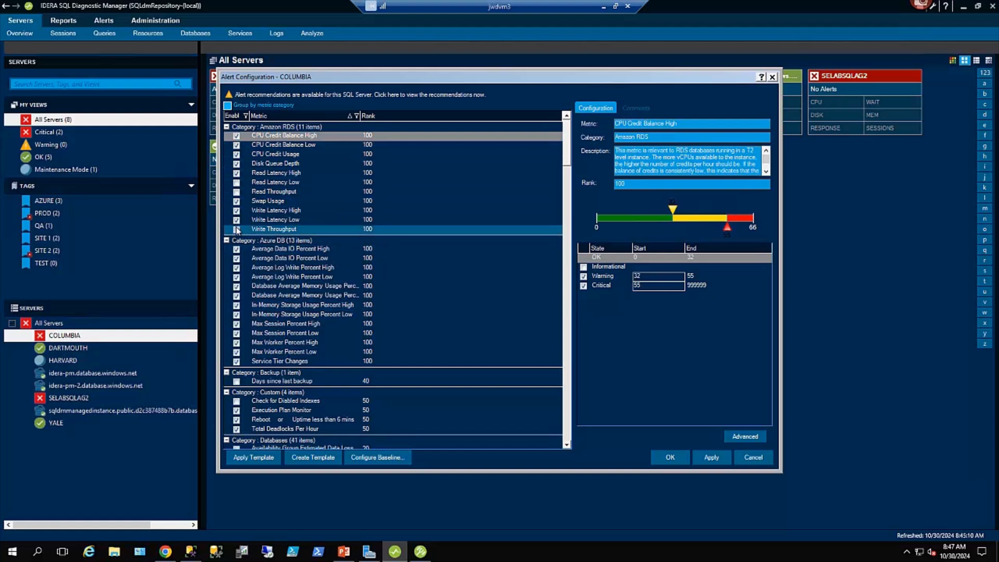
Step: Examine COLUMBIA's alert metrics across all categories, from Amazon RDS and Azure DB through Databases, Resources and Sessions to Virtualization
scroll(333, 273, down, 4)
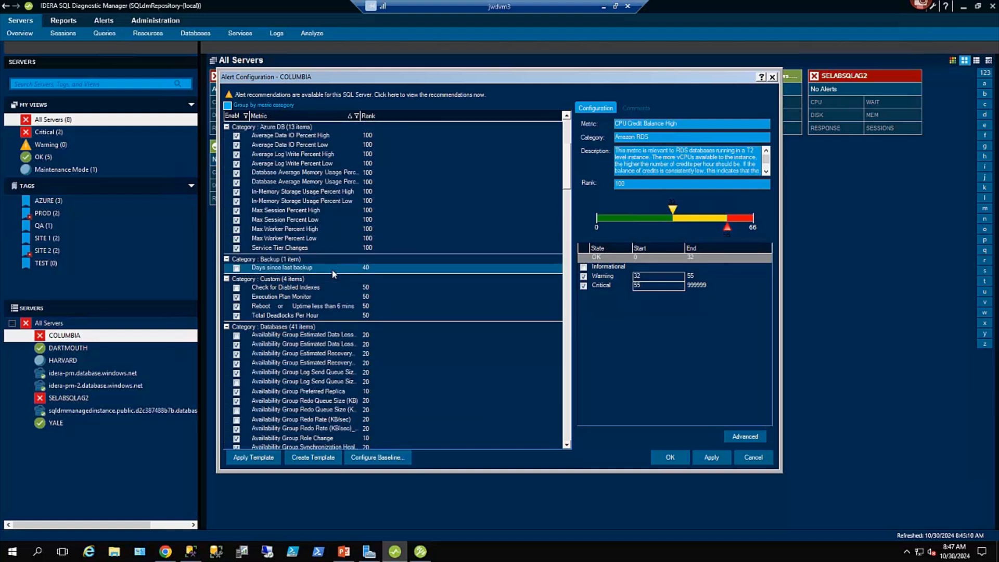
scroll(333, 273, up, 4)
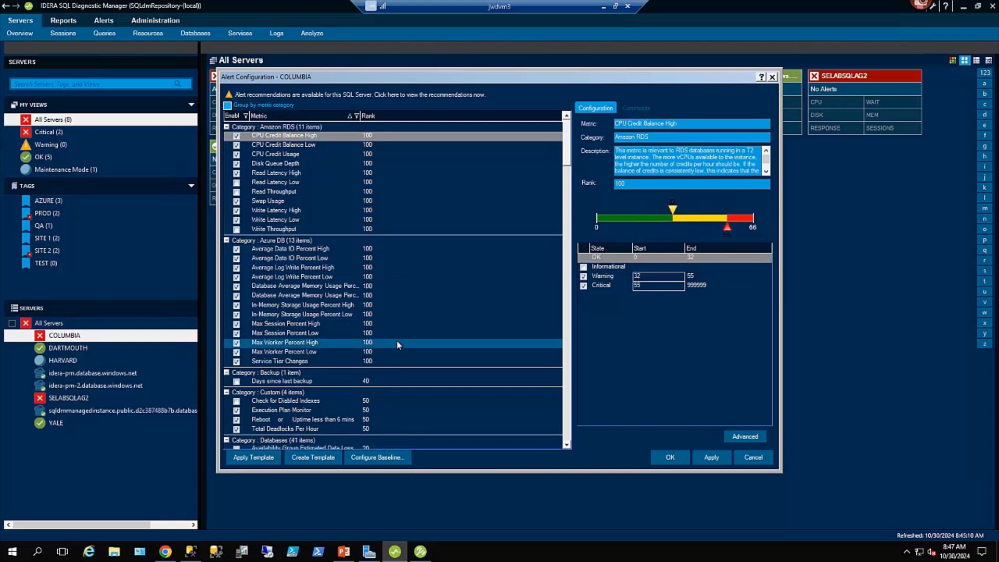
scroll(395, 344, down, 9)
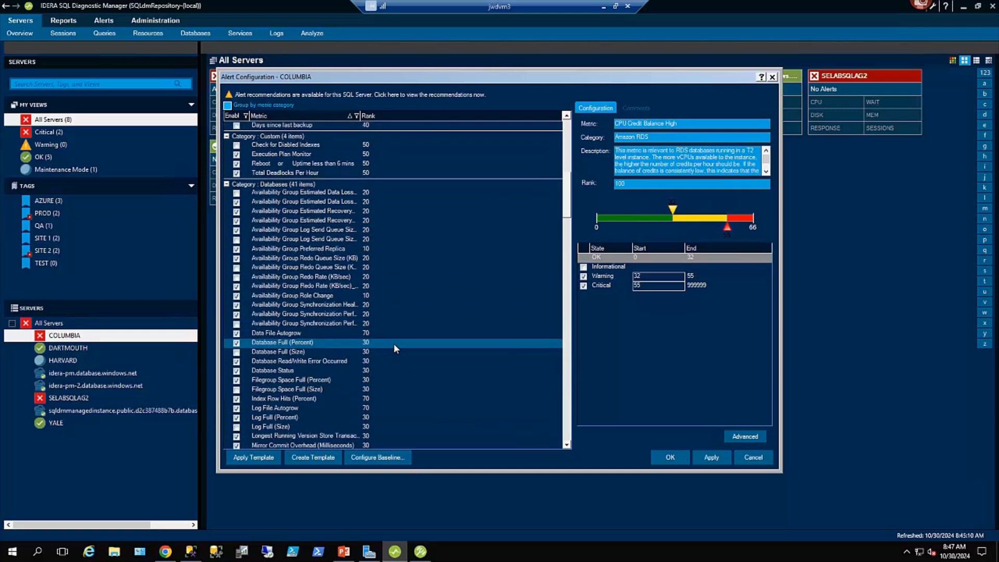
scroll(393, 342, down, 1)
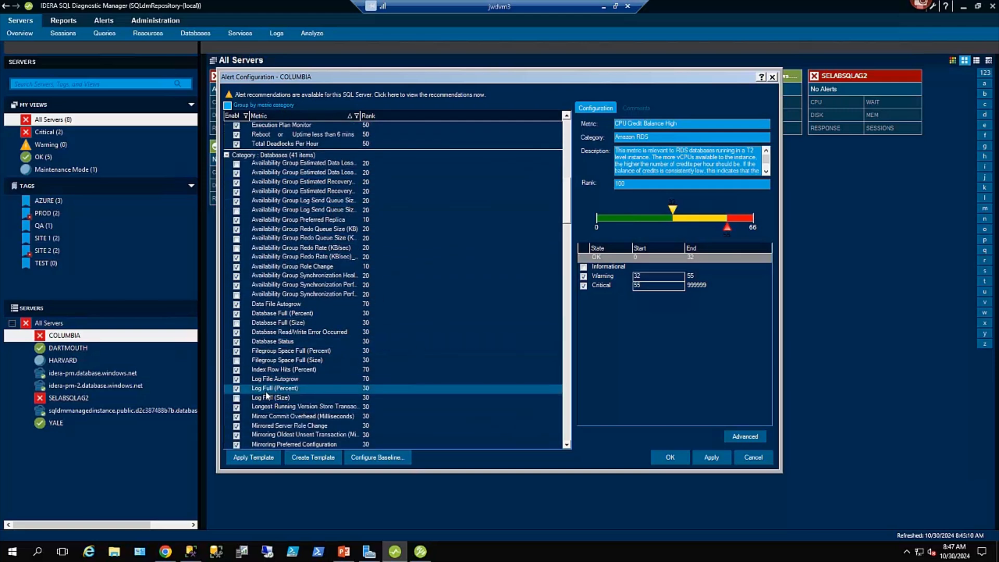
scroll(265, 395, down, 11)
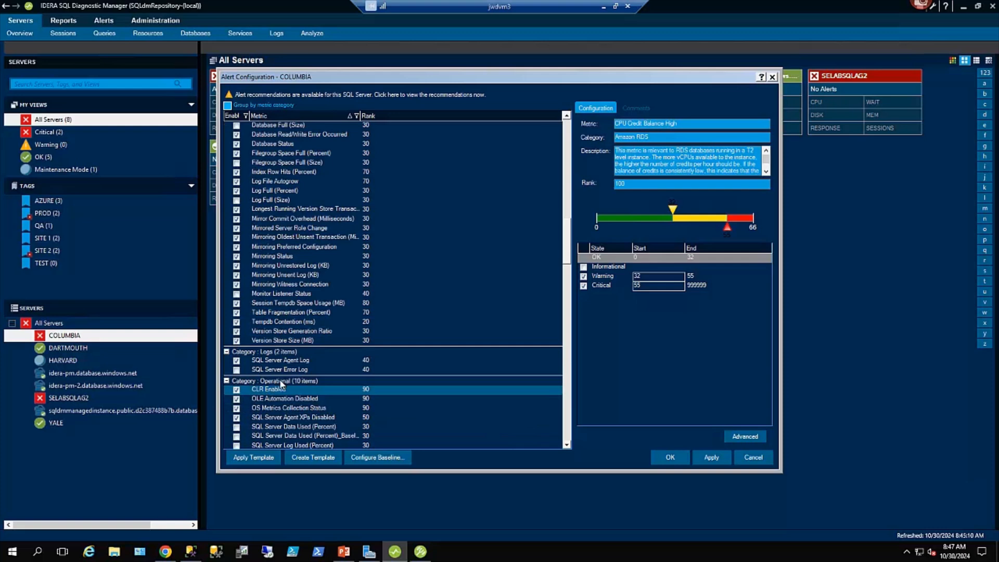
scroll(363, 352, down, 2)
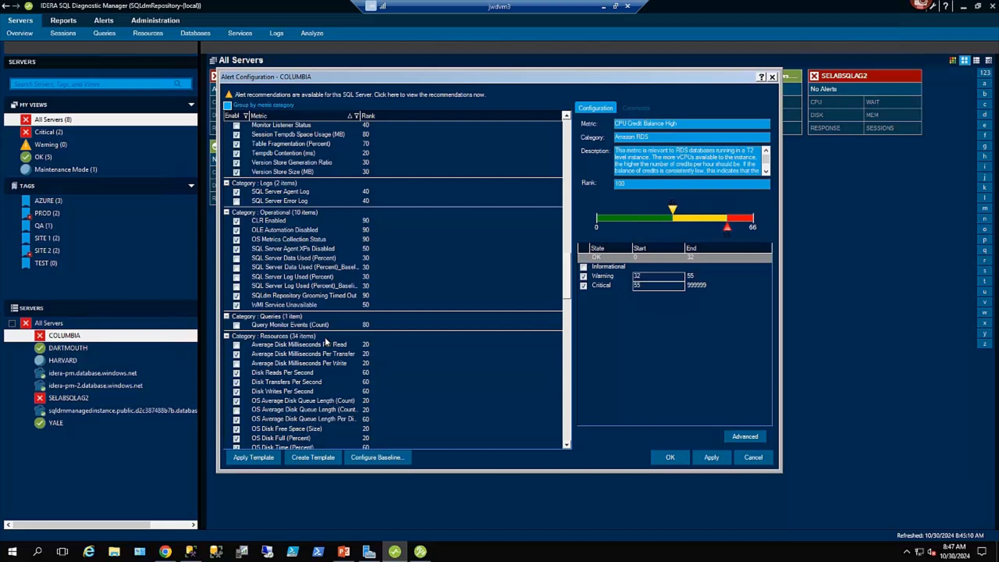
scroll(389, 308, down, 5)
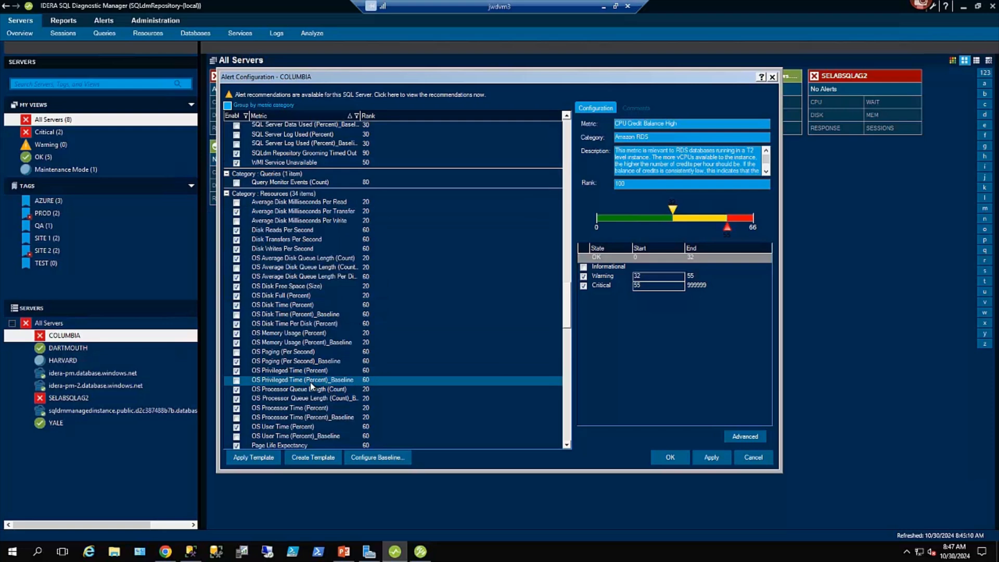
scroll(310, 359, down, 7)
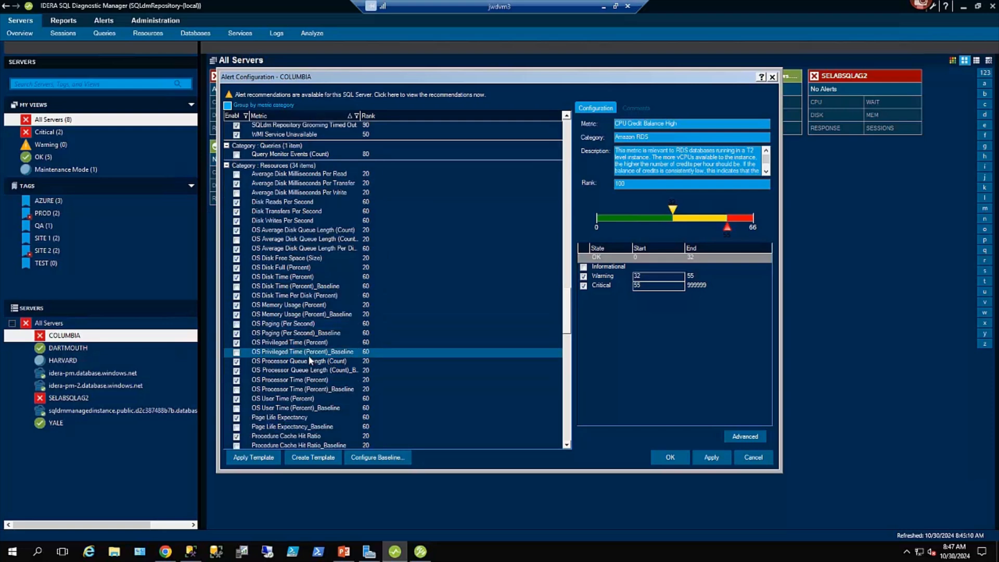
scroll(310, 359, down, 3)
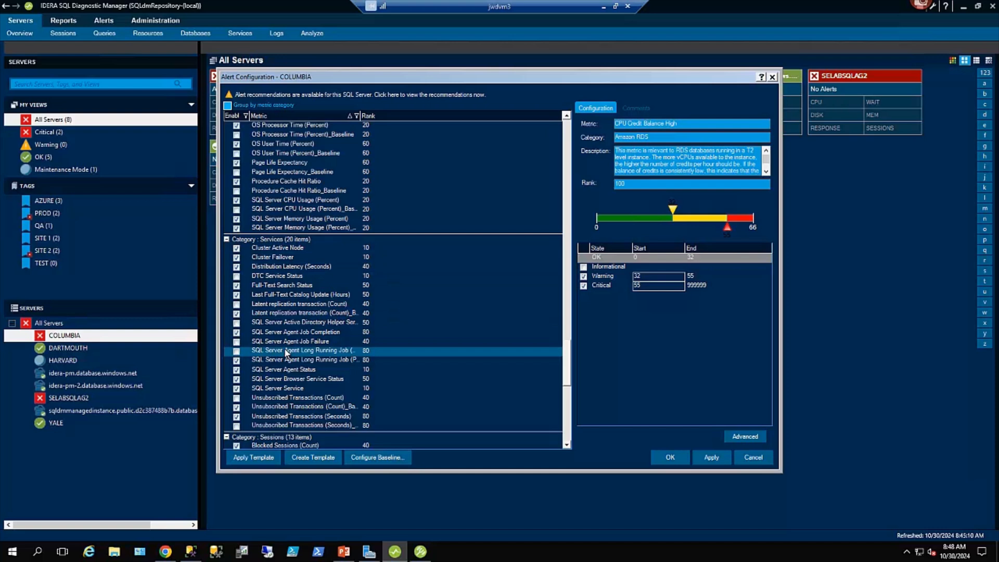
scroll(286, 352, down, 3)
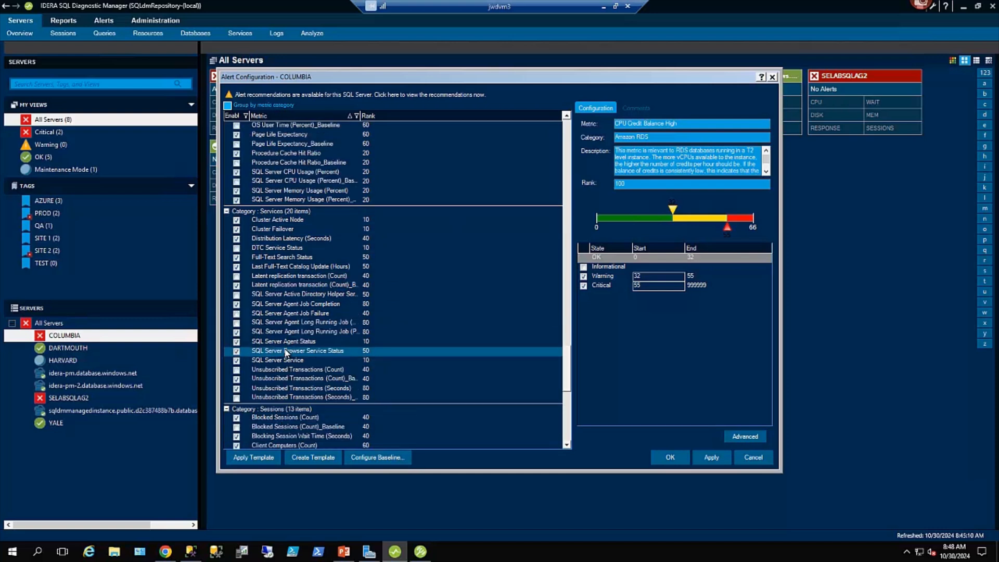
scroll(286, 353, down, 2)
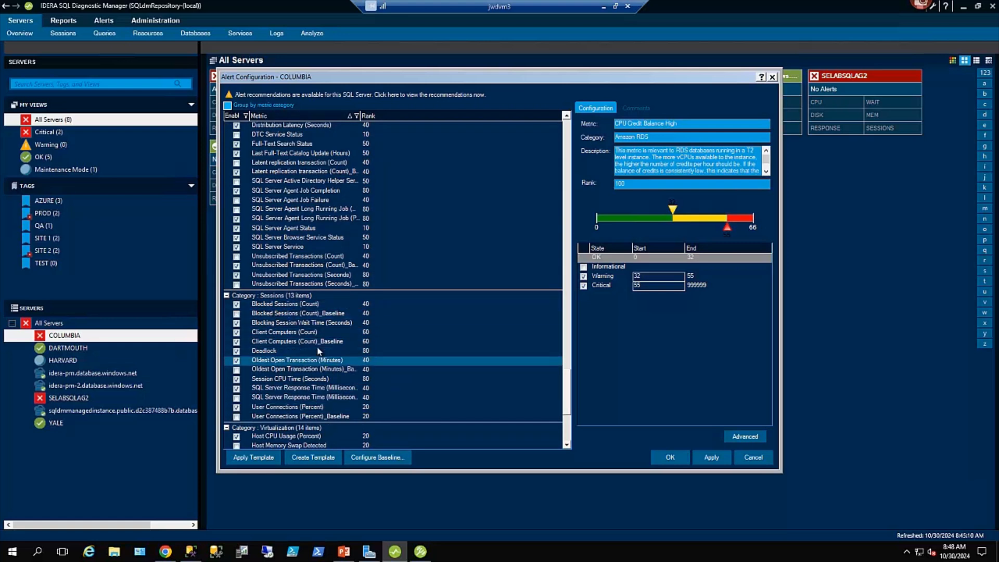
scroll(298, 335, down, 4)
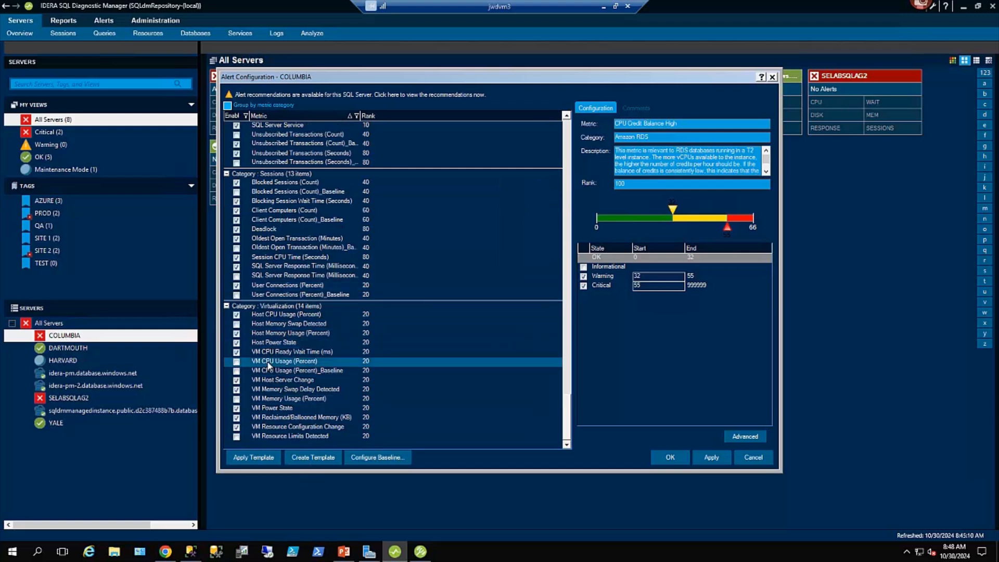
Step: Disable the CLR Enabled alert in the Operational category for COLUMBIA and apply the change
scroll(326, 370, up, 2)
scroll(326, 369, up, 3)
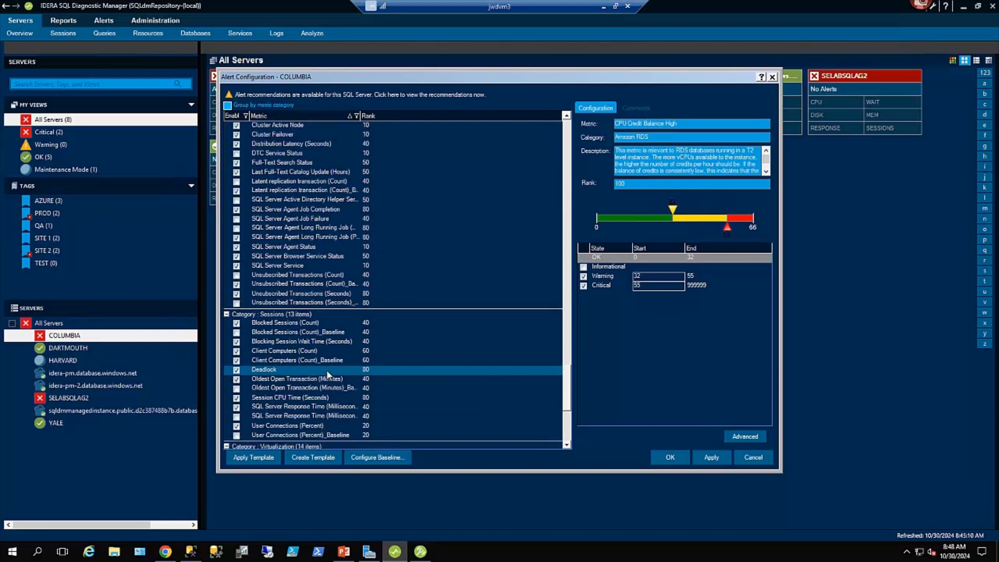
scroll(326, 370, up, 7)
scroll(354, 267, up, 11)
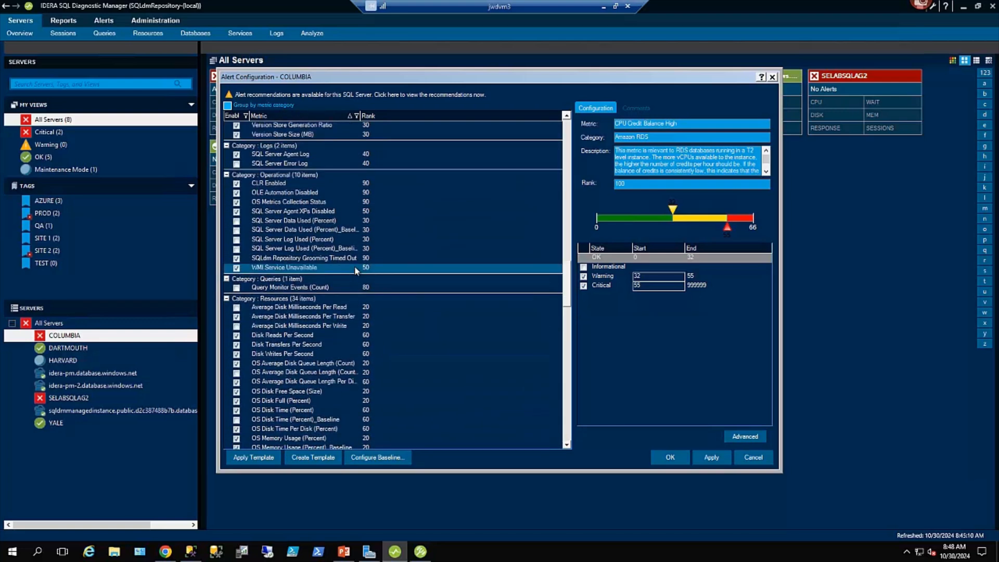
click(236, 184)
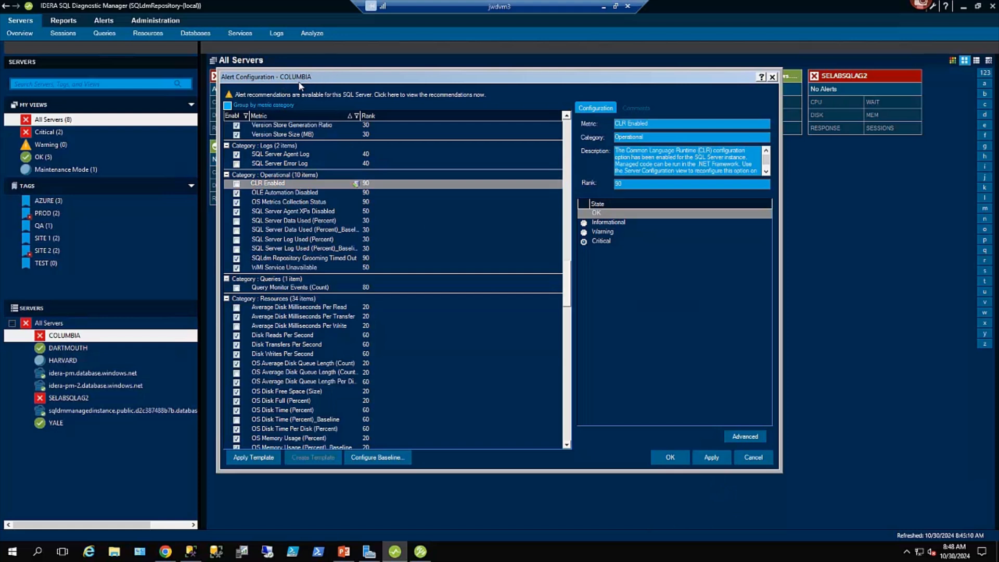
click(711, 457)
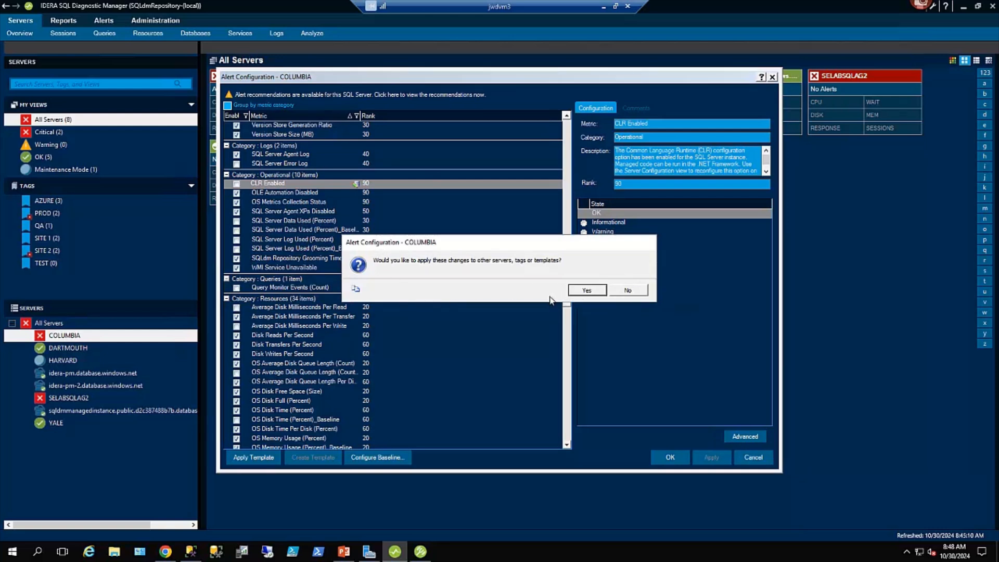
Step: Try out all servers, tags and the Default Template as targets for the alert change, and cancel out of COLUMBIA's alert configuration
click(588, 289)
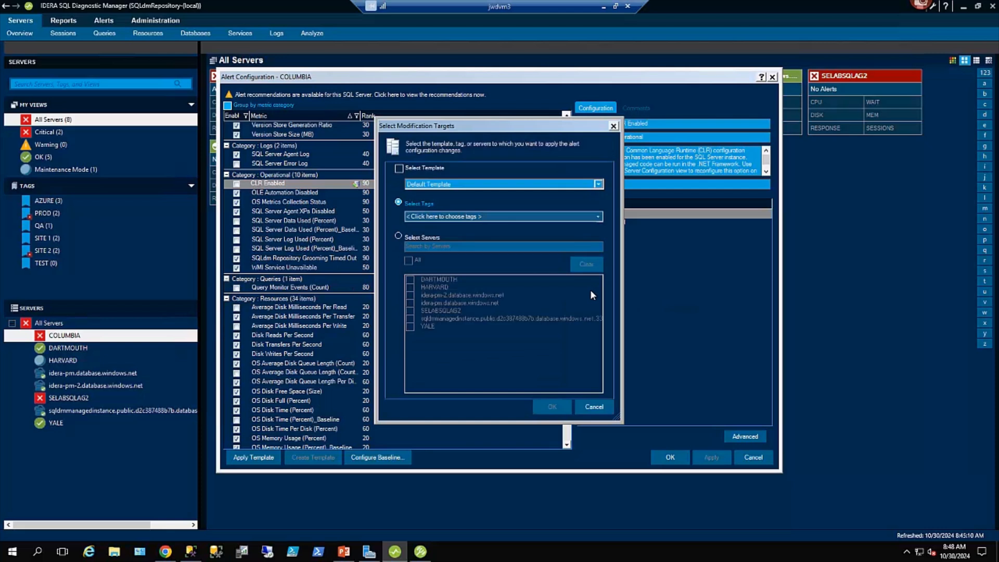
click(399, 236)
click(408, 259)
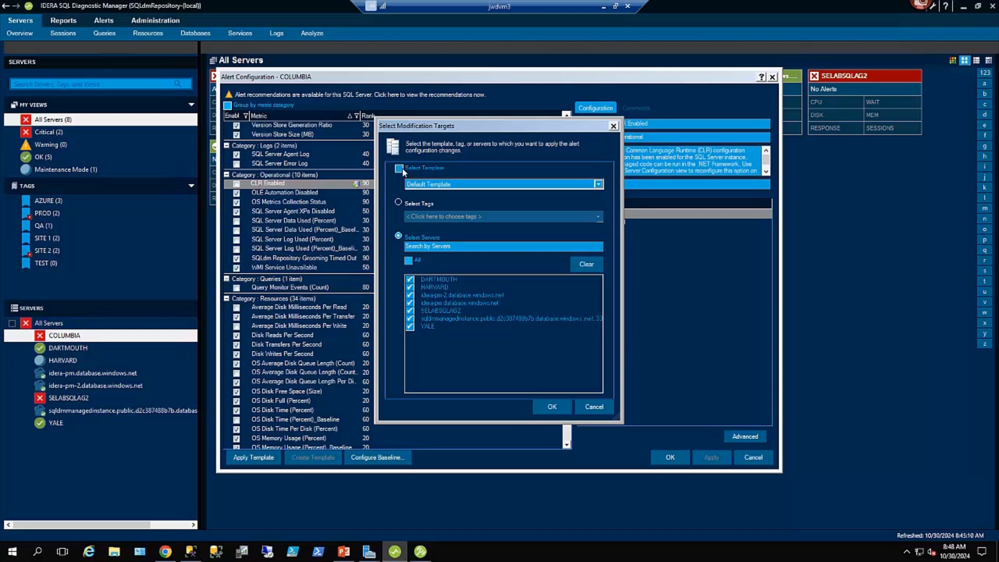
click(399, 202)
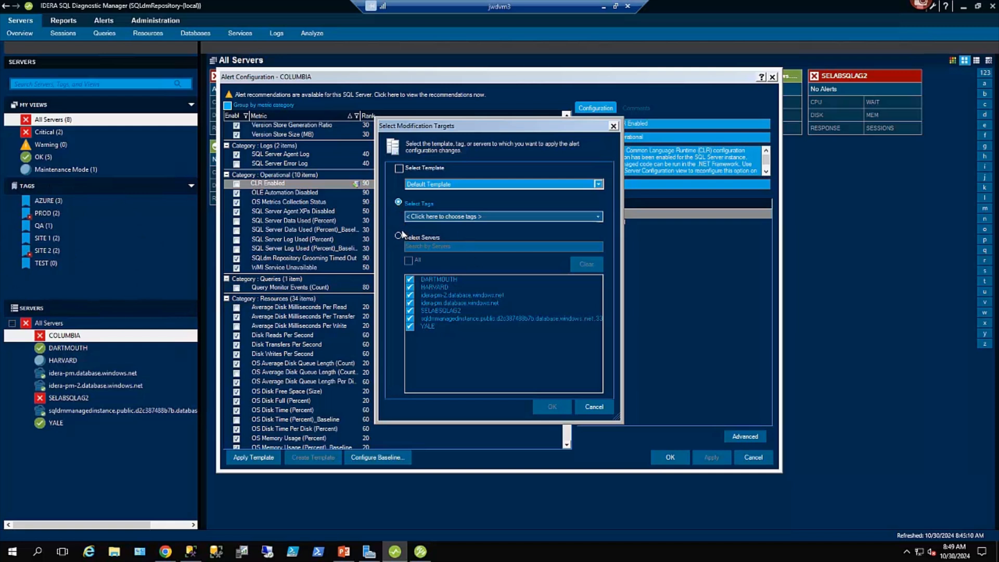
click(400, 169)
click(599, 184)
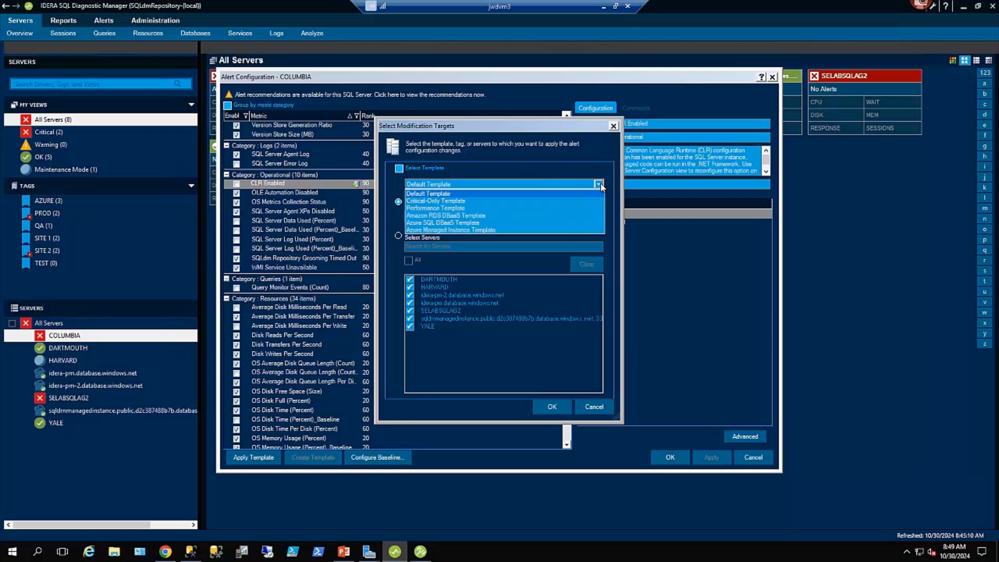
click(598, 184)
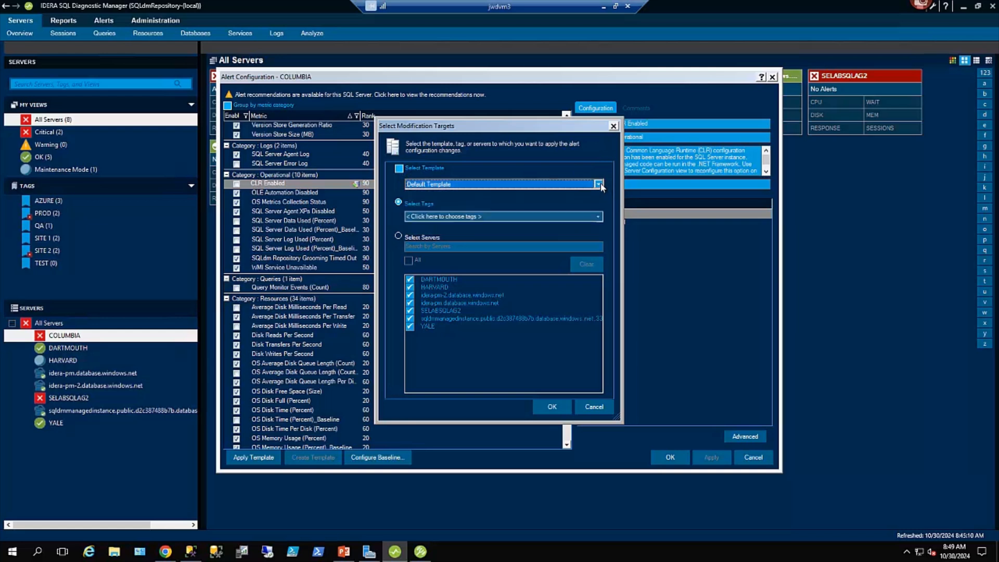
click(613, 126)
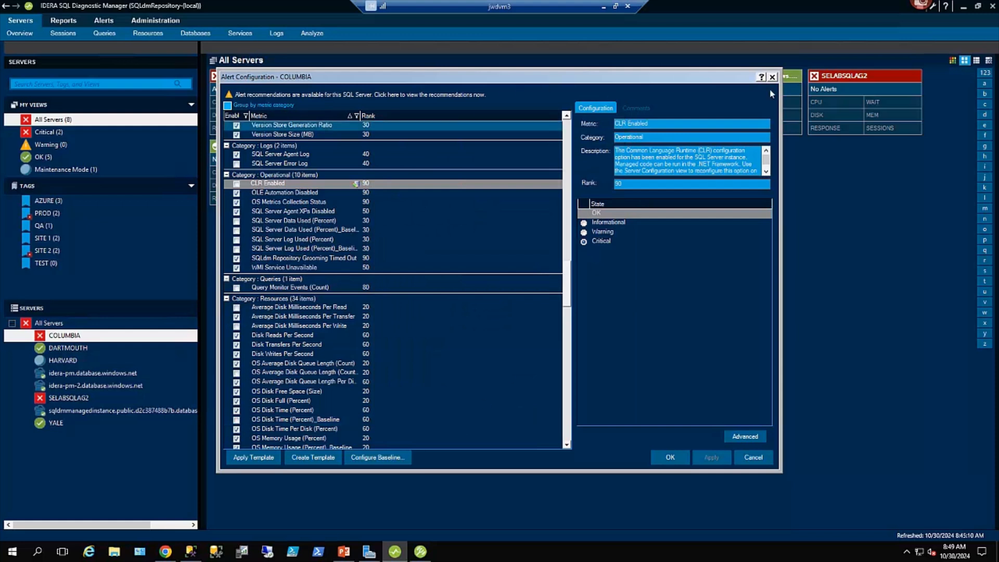
click(764, 457)
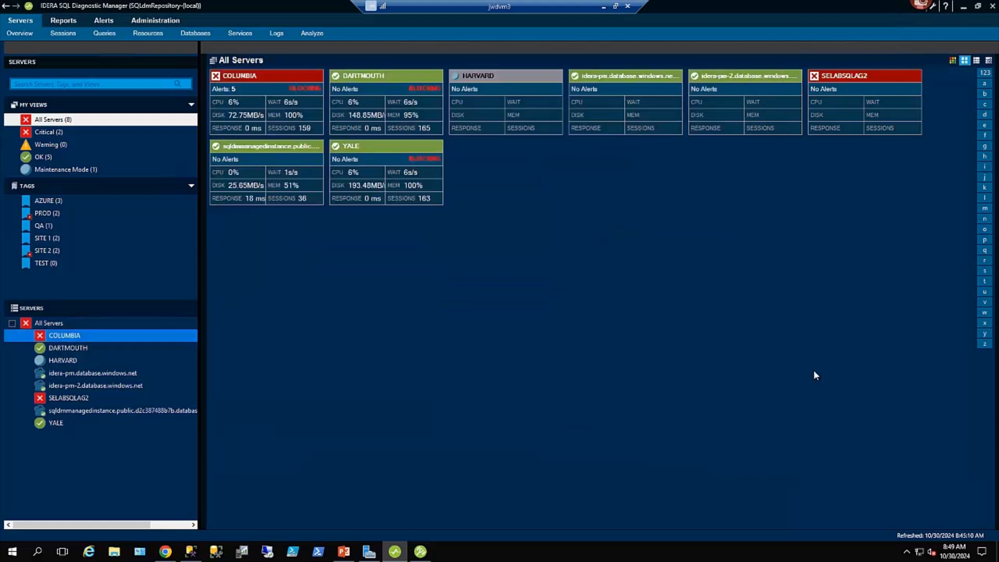
Step: Revisit the alert configuration templates to look at the Default Template, and close the list without changes
click(933, 7)
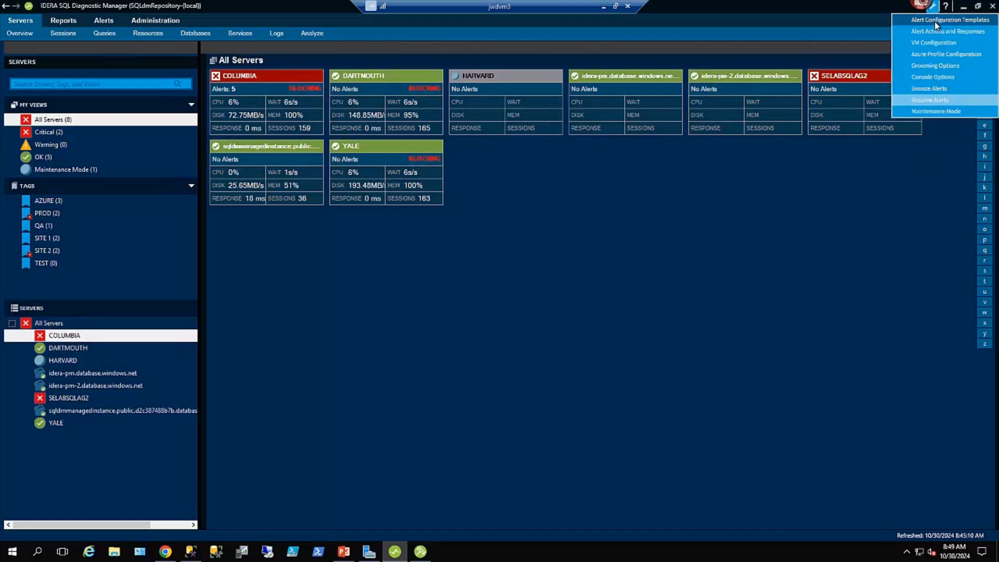
click(934, 21)
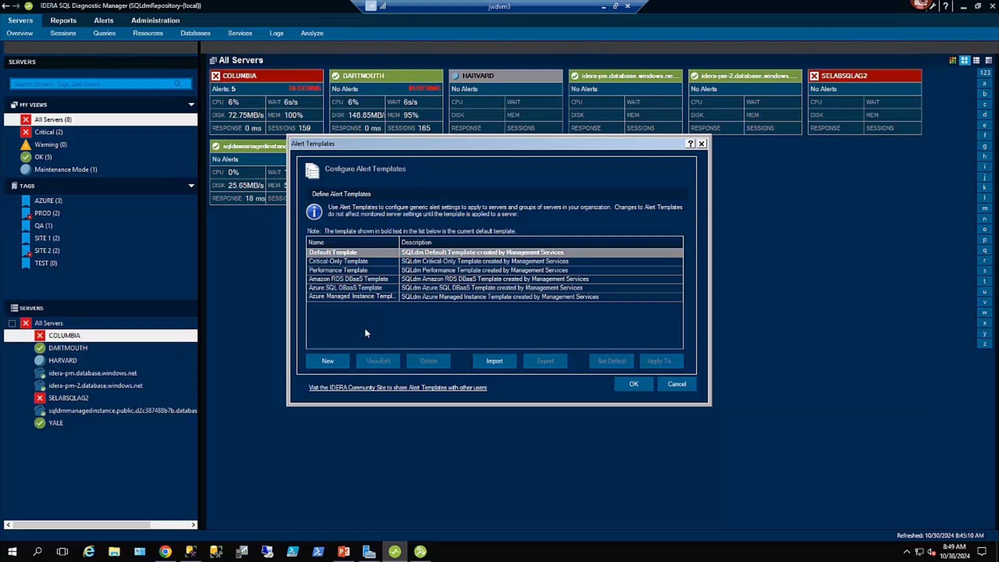
click(481, 255)
click(675, 389)
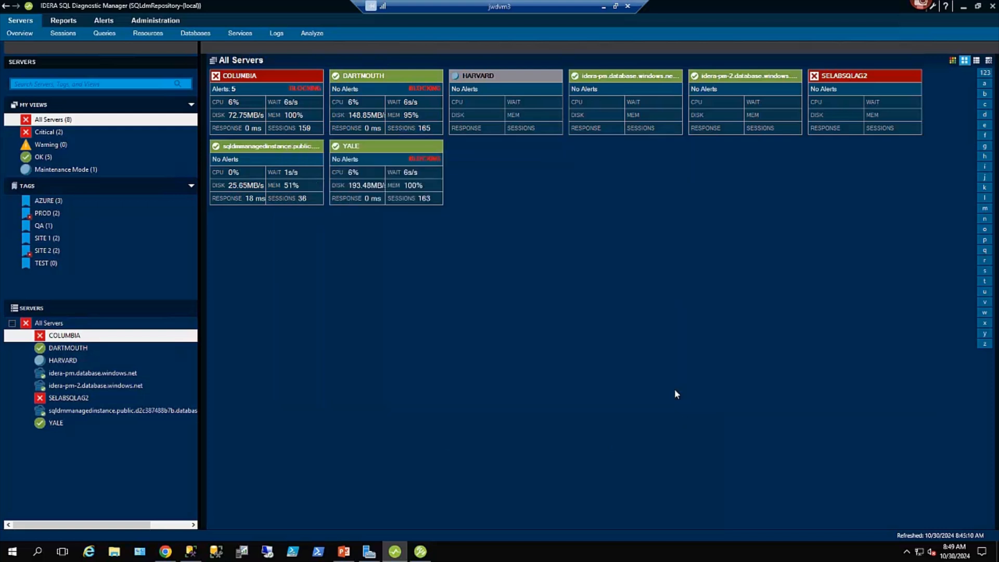
Step: Open COLUMBIA's alert configuration, widen the Metric column and select the OS Memory Usage (Percent) metric in the Resources category
right_click(72, 338)
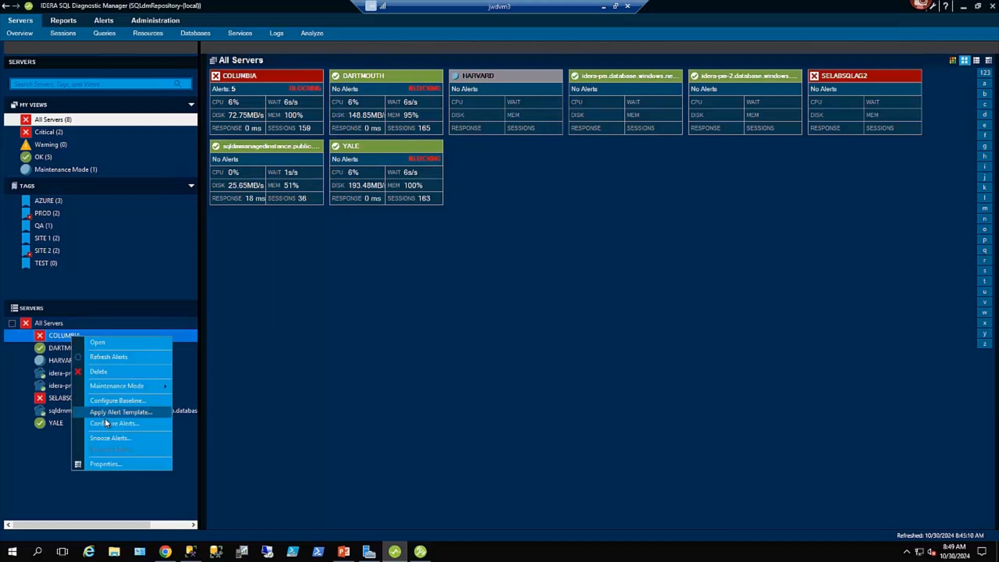
click(120, 423)
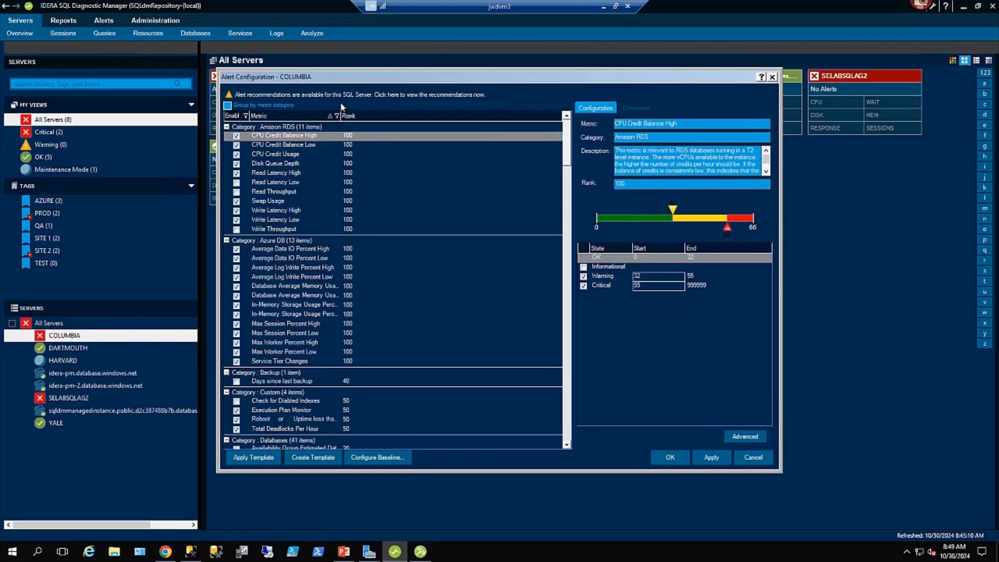
drag(340, 115, 406, 115)
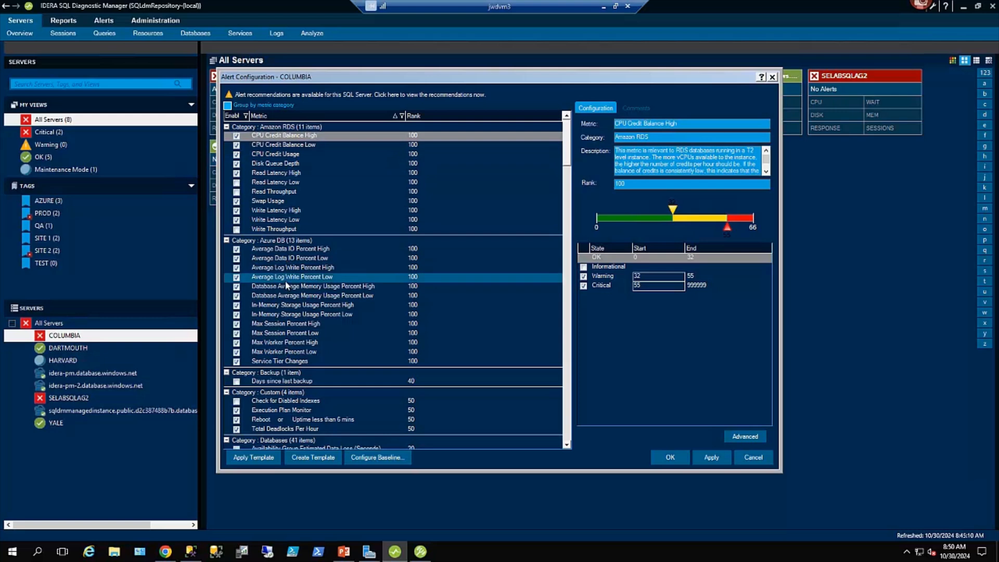
scroll(286, 285, down, 7)
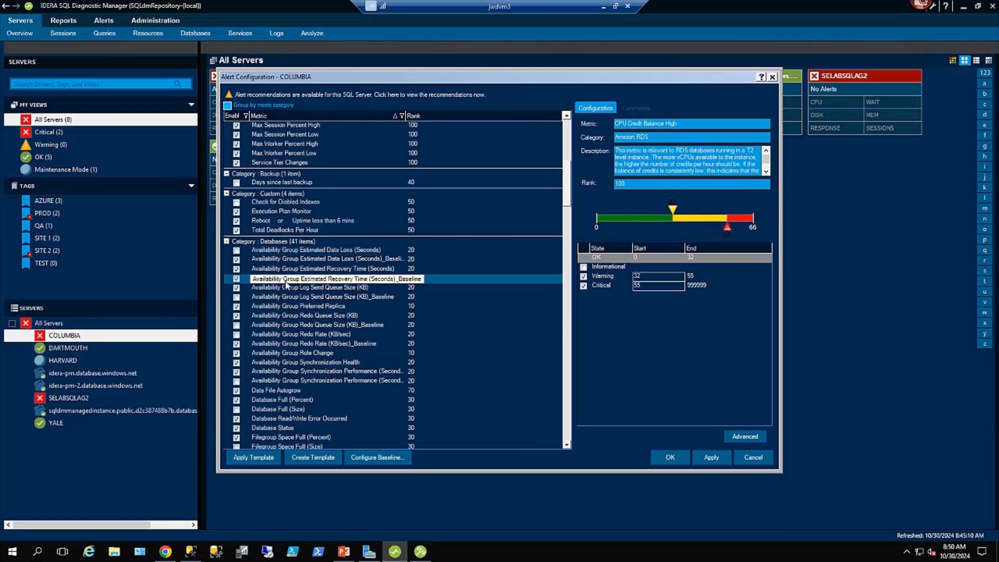
scroll(285, 284, down, 14)
scroll(285, 283, down, 7)
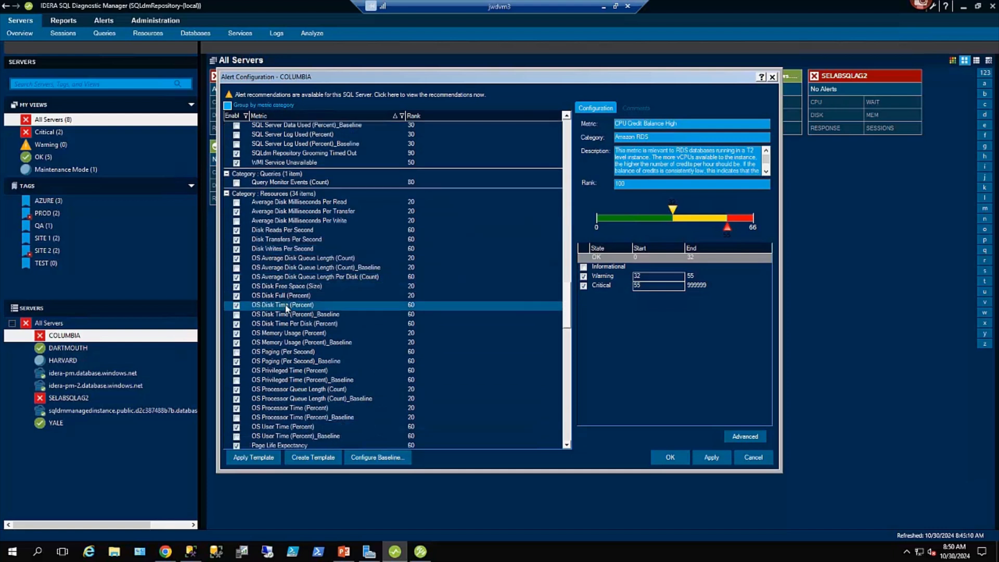
click(280, 335)
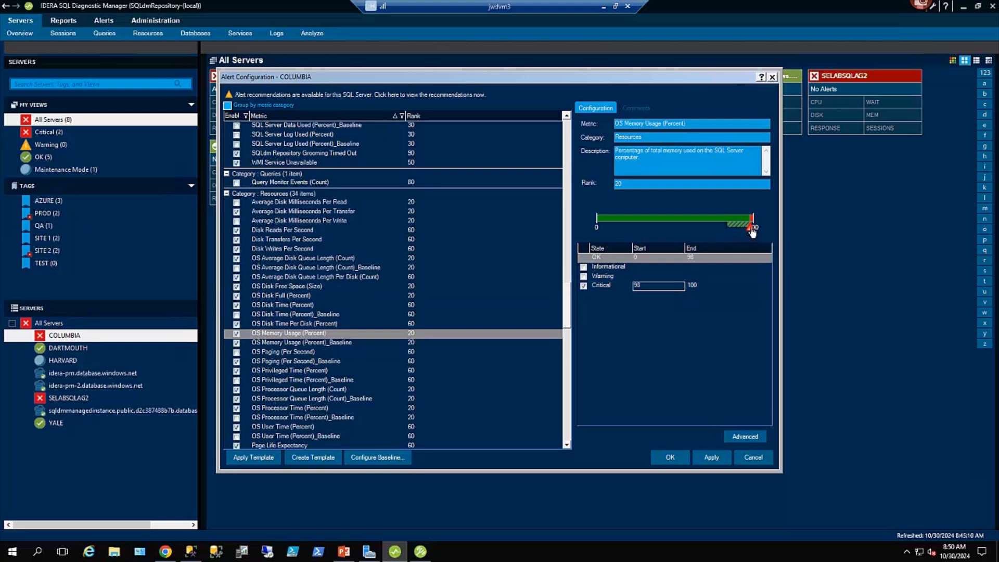
Step: Try a Critical start of 97 for OS Memory Usage (Percent), and set it back to 98
mouse_move(753, 230)
mouse_down()
mouse_move(715, 233)
mouse_move(751, 234)
mouse_up()
click(650, 285)
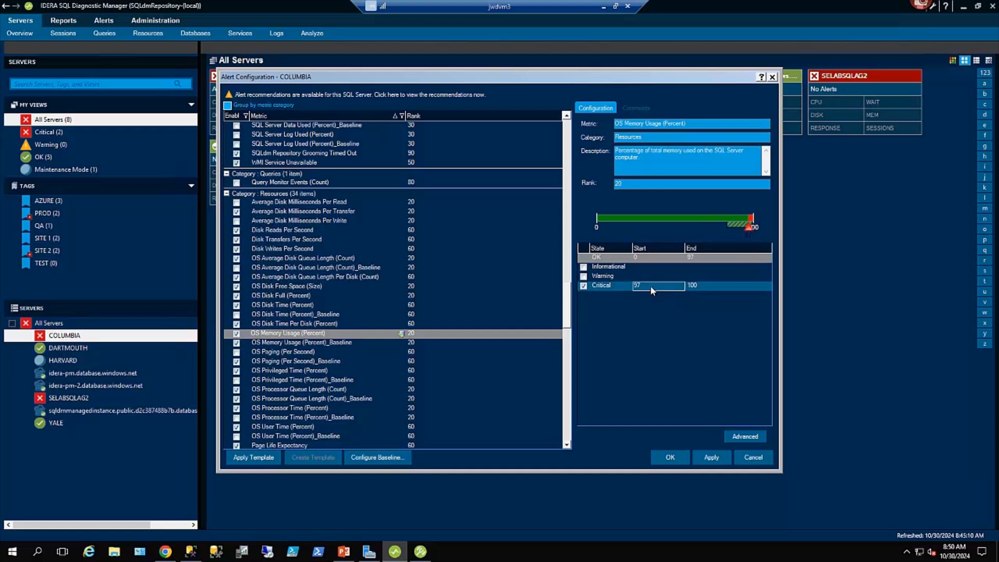
text(98)
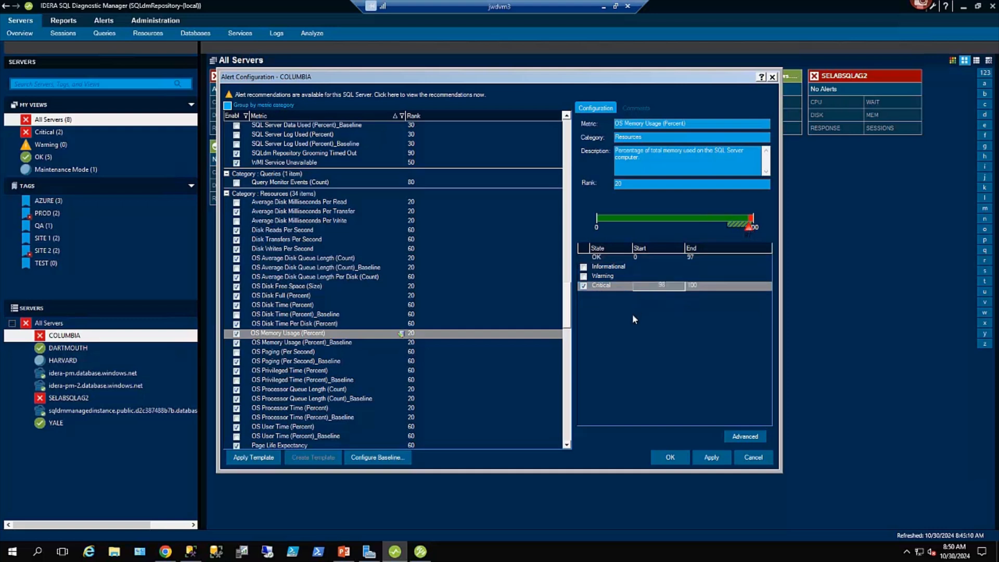
click(603, 276)
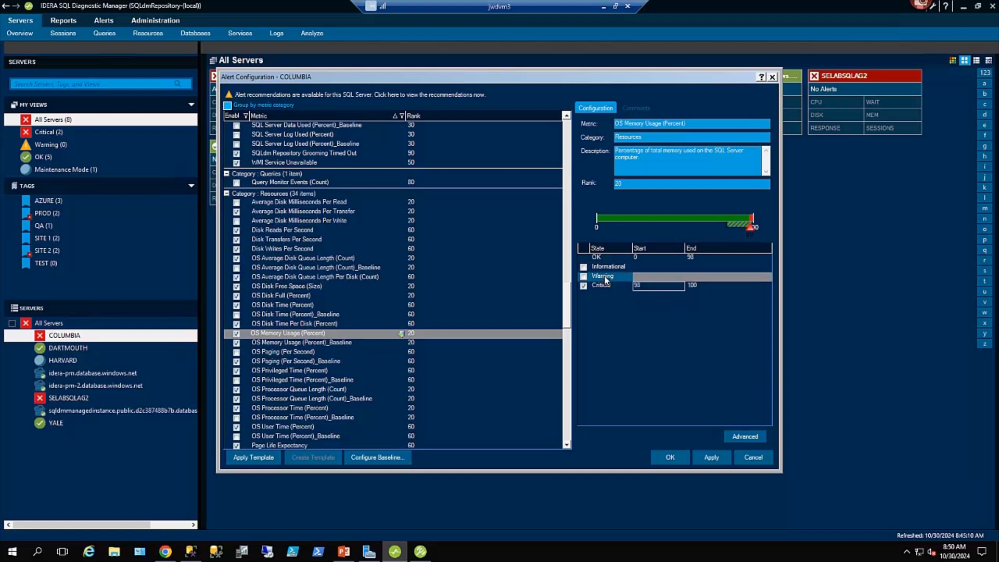
Step: Try out a Warning threshold starting at 95 for OS Memory Usage (Percent), and disable the Warning state again
click(584, 276)
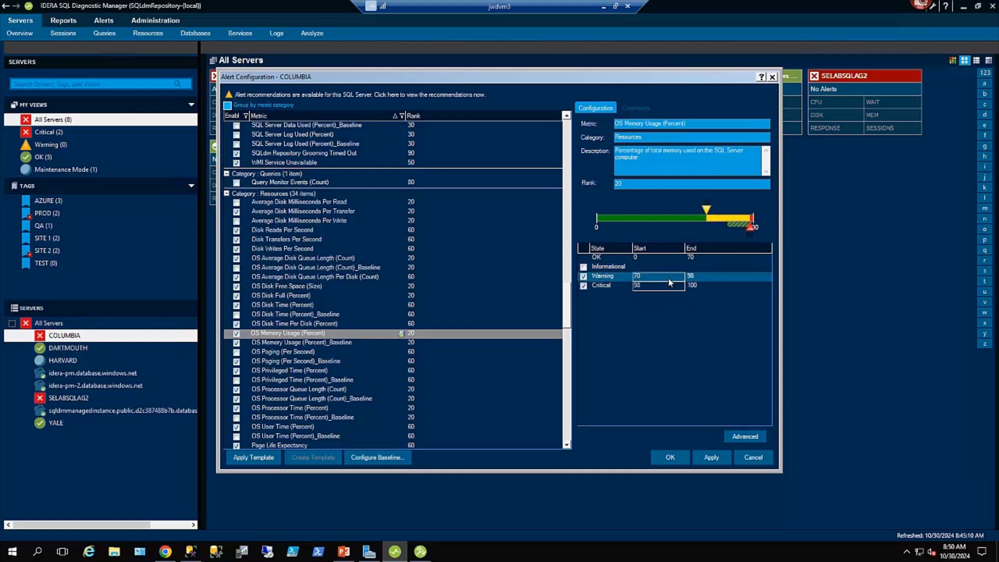
click(658, 275)
text(95)
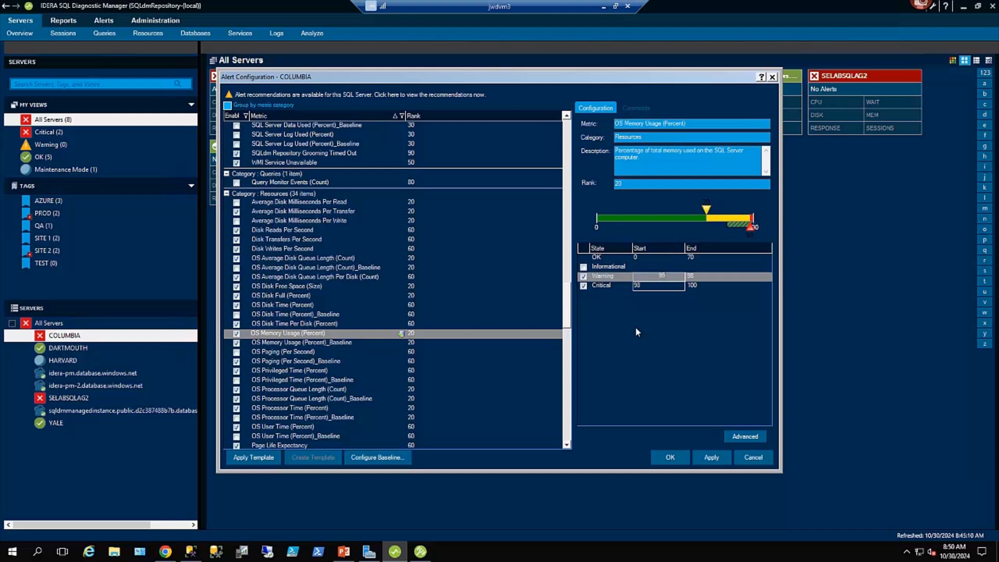
click(642, 259)
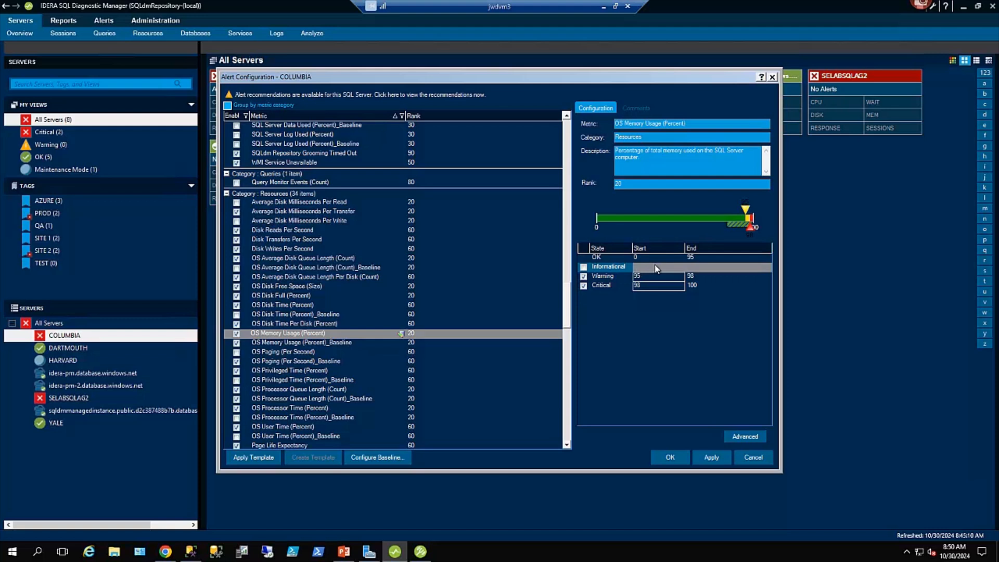
click(584, 276)
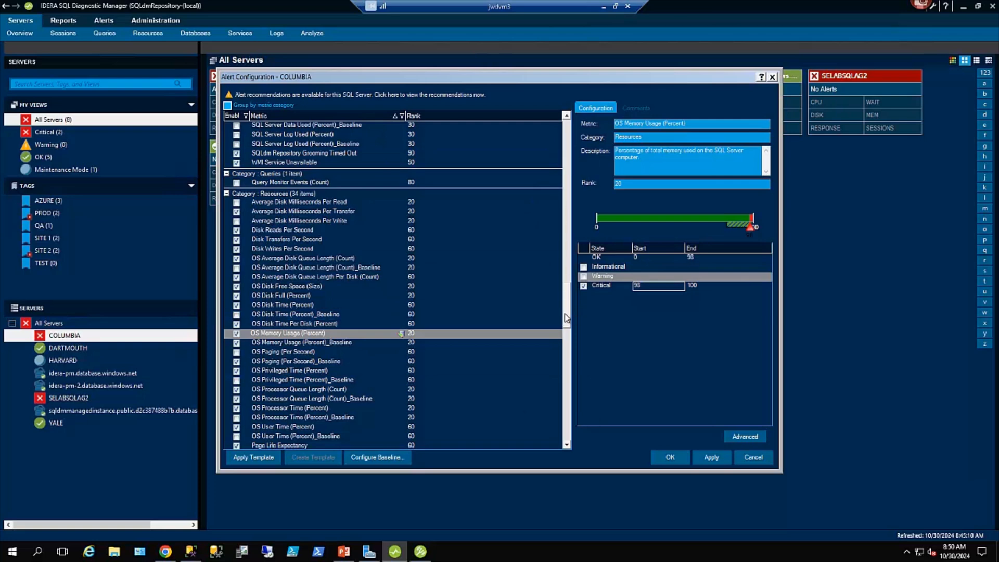
Step: Review the thresholds of OS Disk Free Space (Size) and OS Disk Full (Percent), including the latter's default threshold settings, without changing them
mouse_move(564, 320)
mouse_down()
mouse_move(561, 348)
mouse_move(560, 239)
mouse_move(559, 319)
mouse_up()
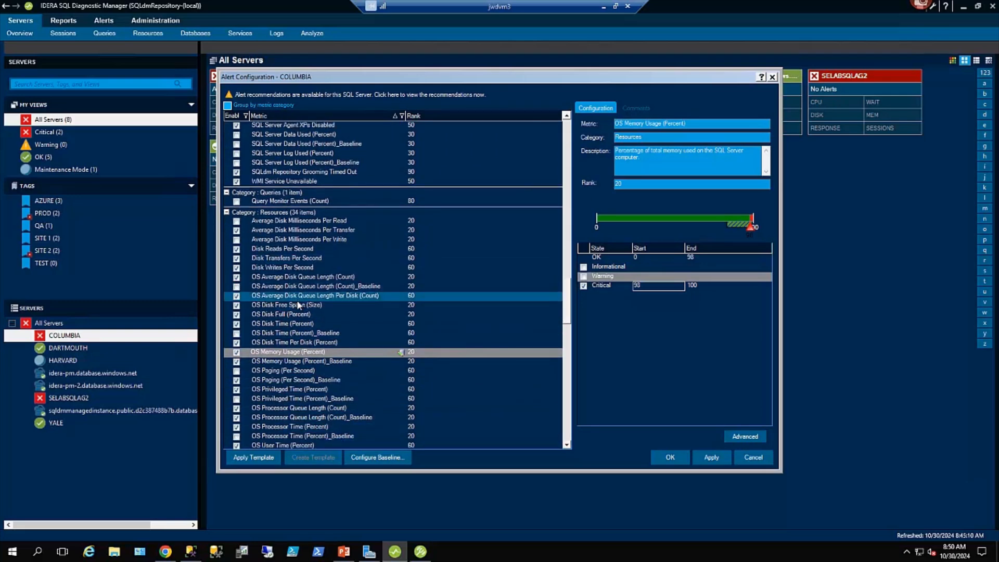
click(274, 315)
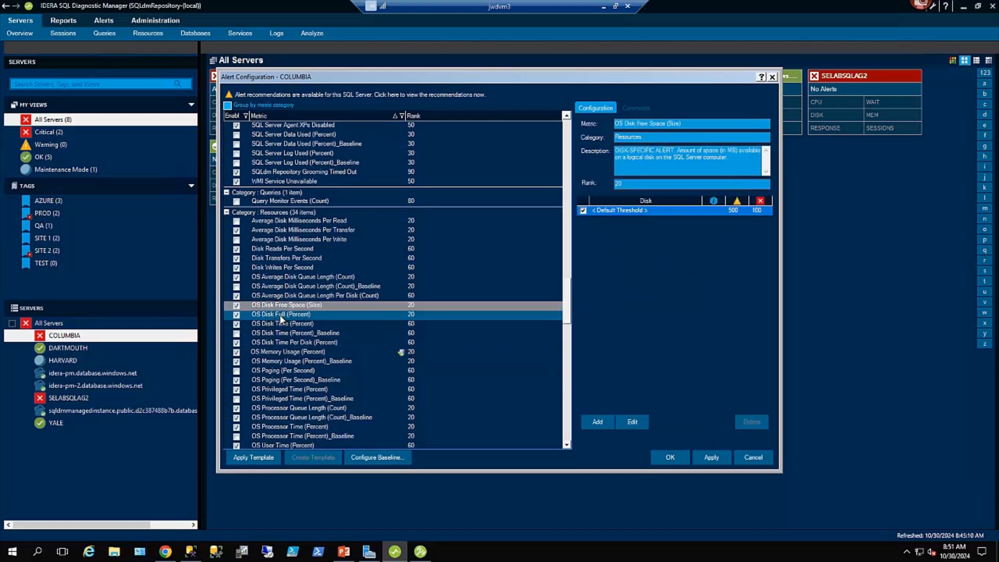
click(280, 306)
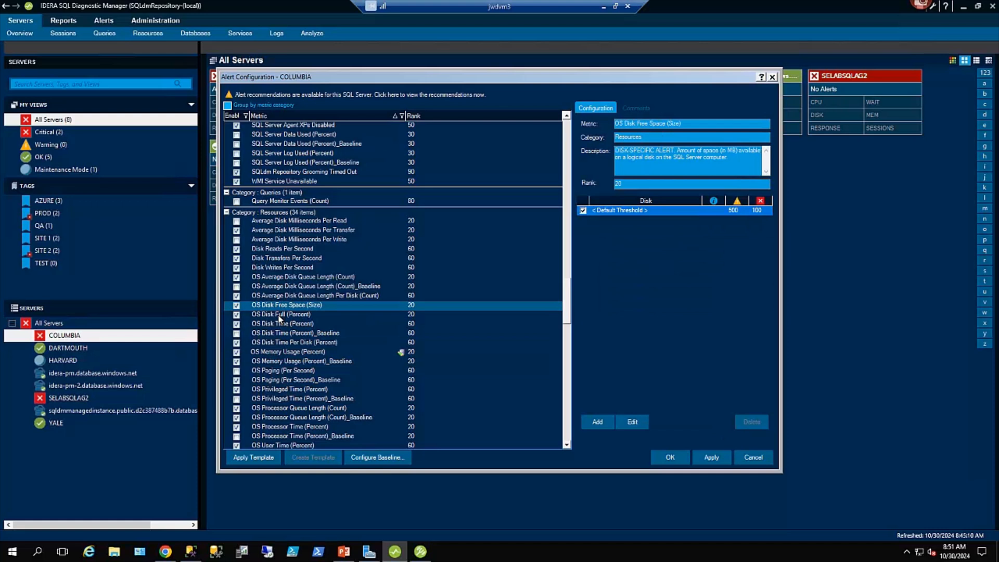
click(279, 315)
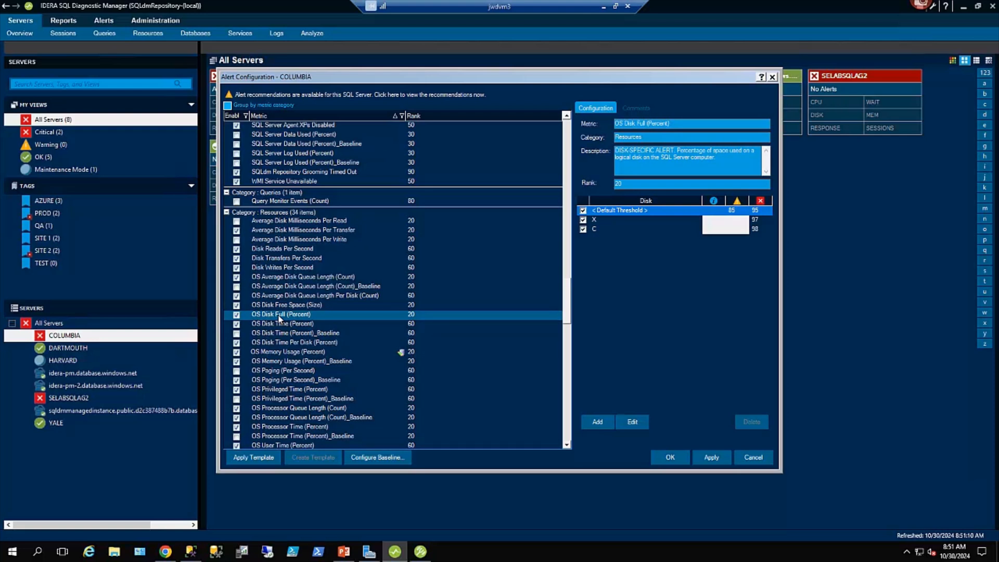
click(632, 421)
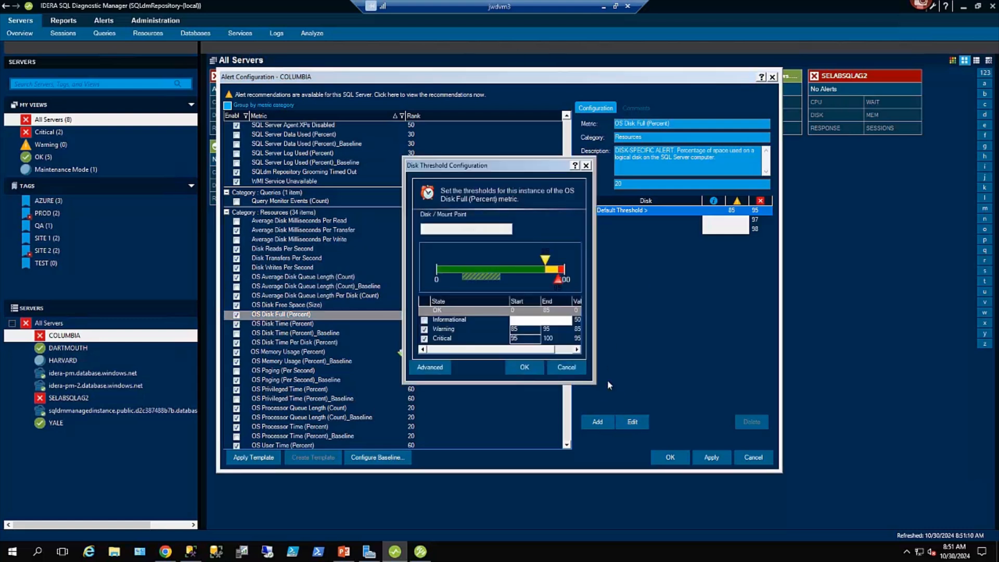
click(586, 166)
Step: For OS Disk Full (Percent), disable the default threshold and add a disk Z threshold with Warning off and Critical starting at 99
click(583, 211)
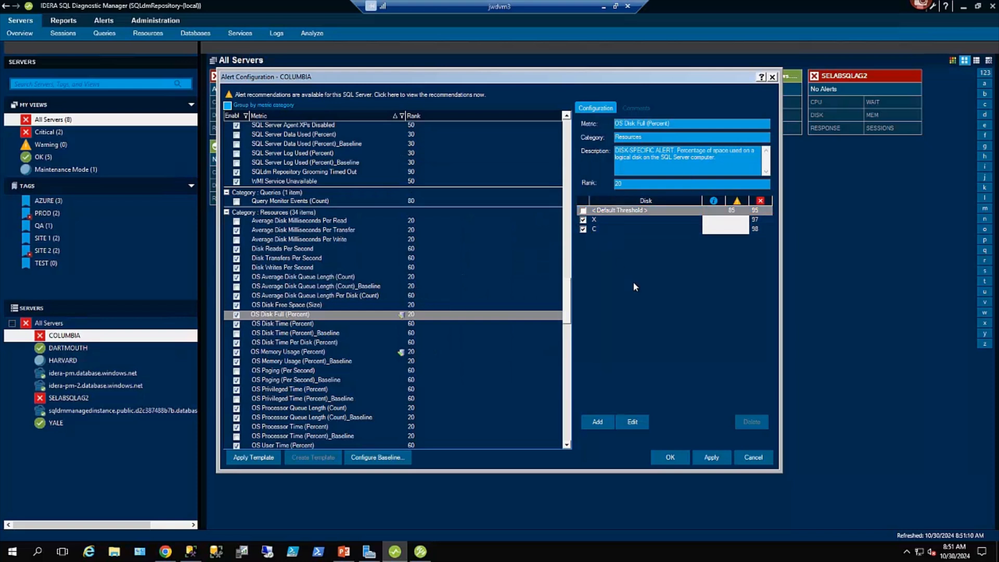
click(601, 424)
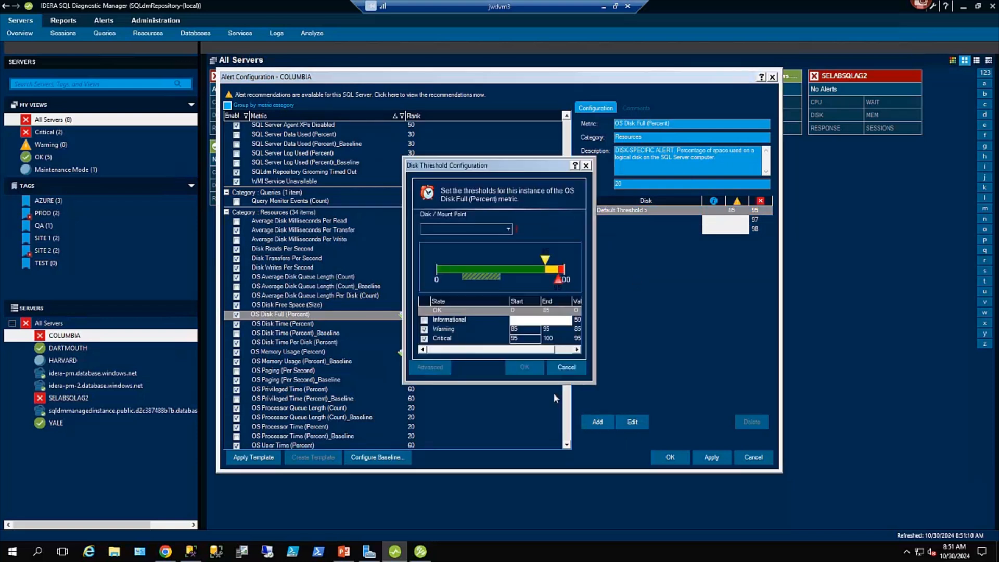
click(508, 229)
click(442, 239)
click(435, 329)
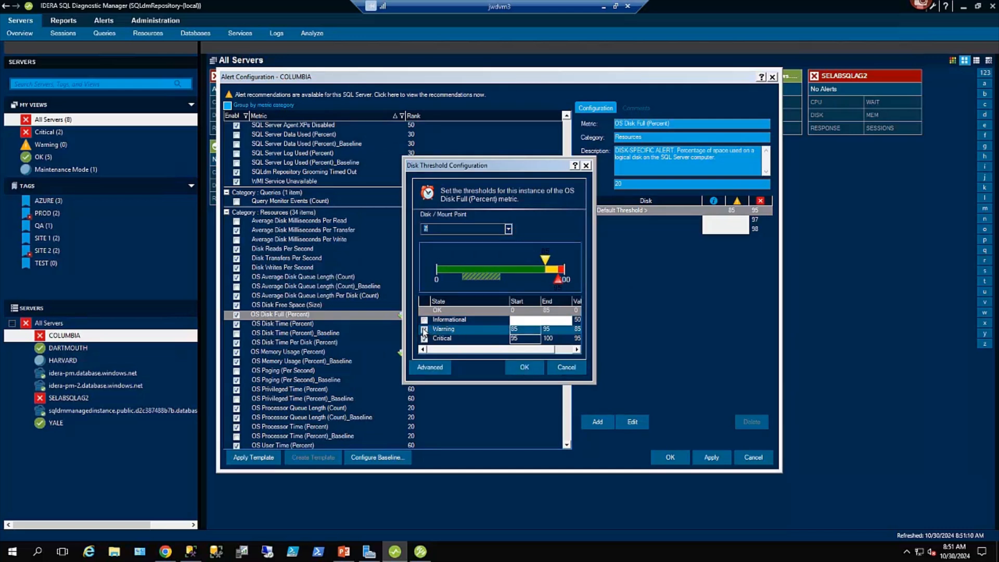
click(424, 329)
click(526, 338)
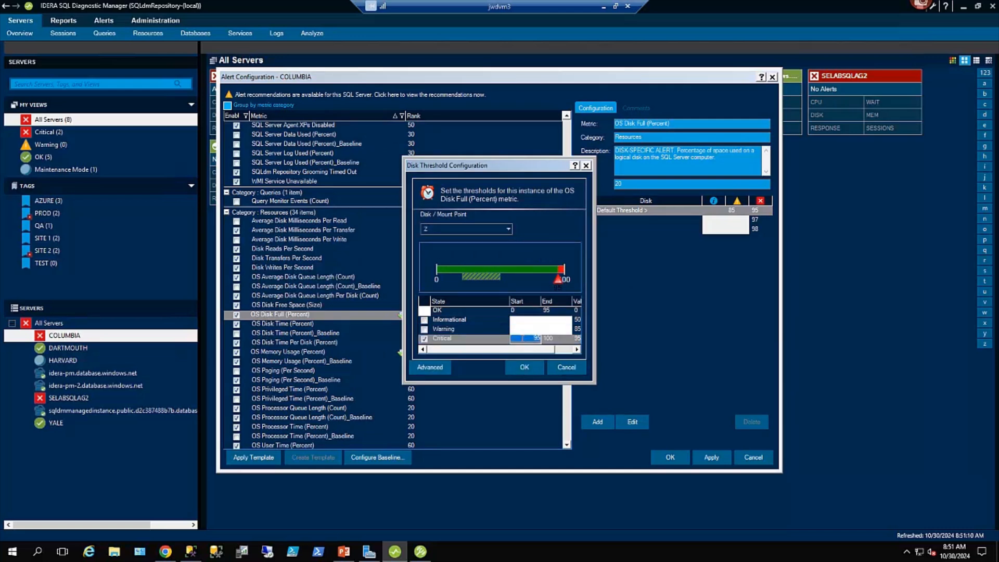
text(99)
click(524, 368)
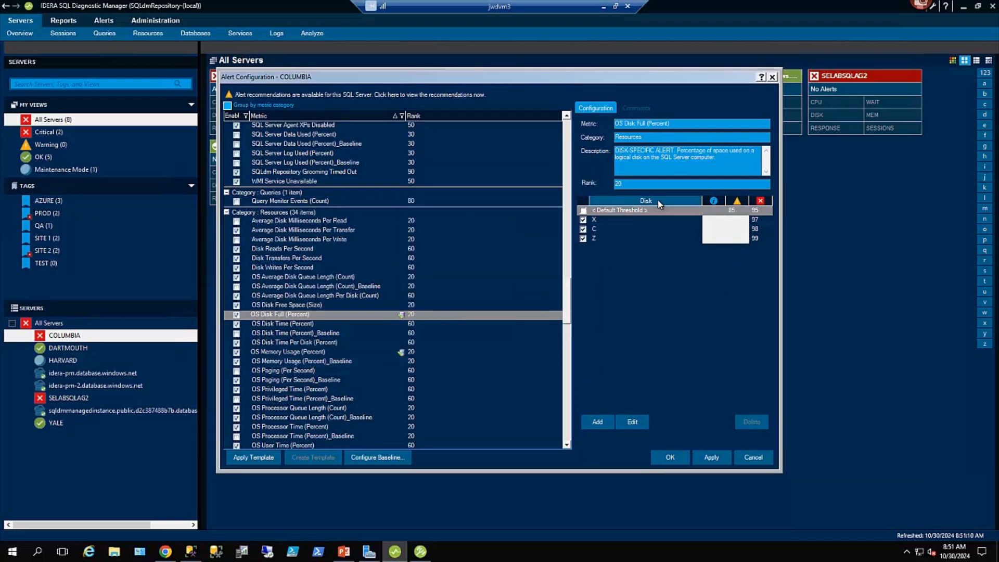
click(611, 240)
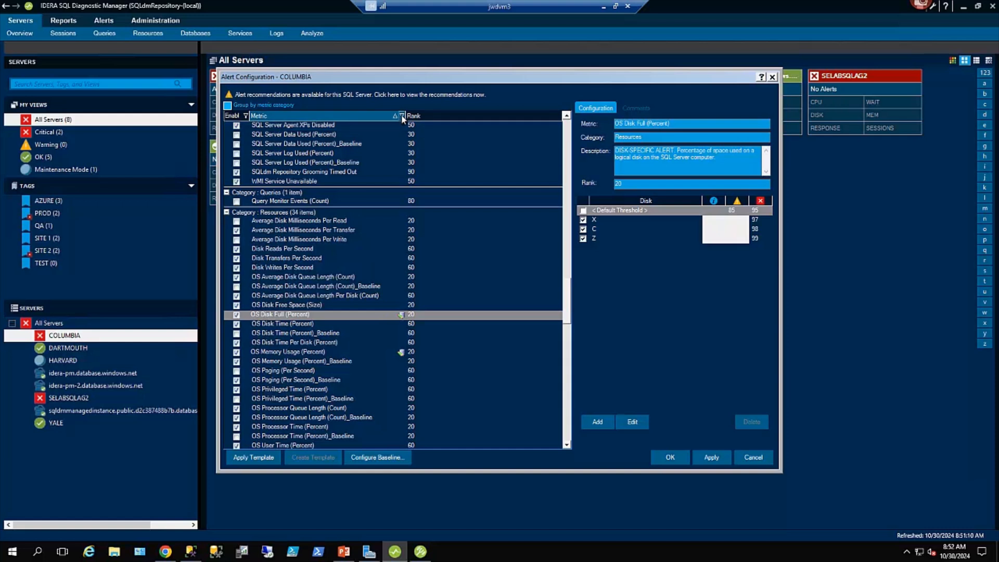
Step: Compare the thresholds of OS Average Disk Queue Length (Count) with its Baseline counterpart, and examine the baseline range on the threshold scale
drag(405, 115, 425, 116)
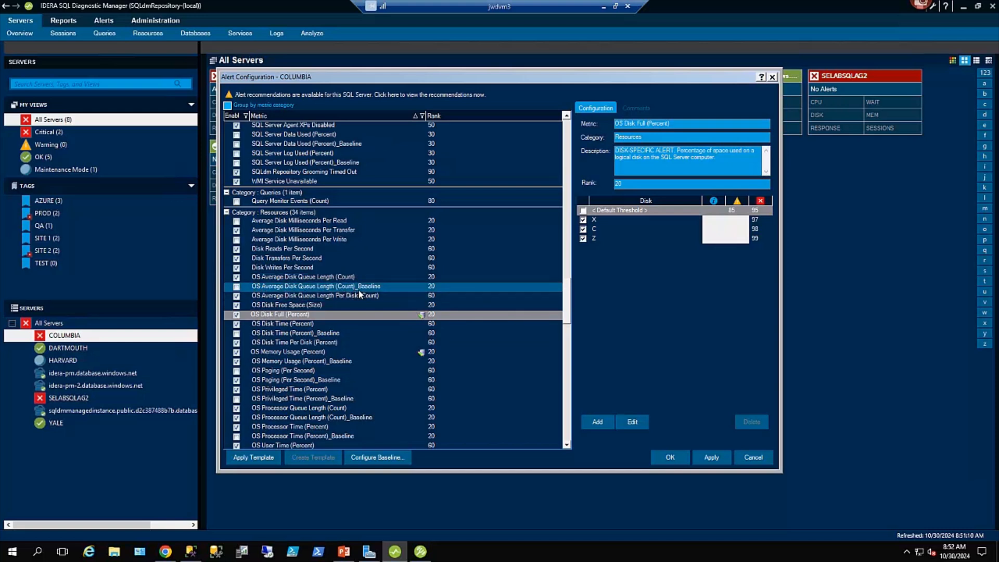
click(336, 288)
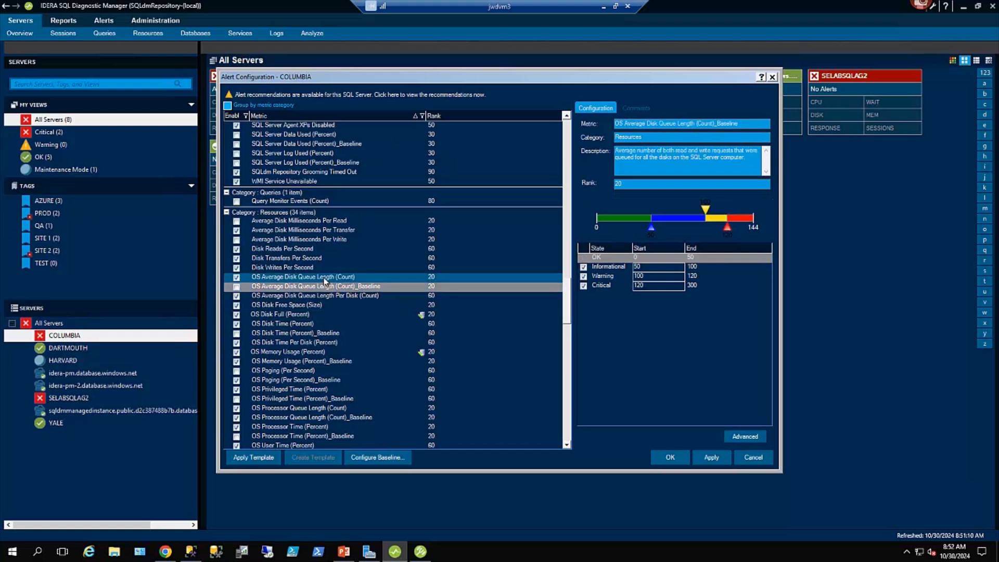
click(323, 278)
click(324, 287)
click(323, 278)
click(322, 288)
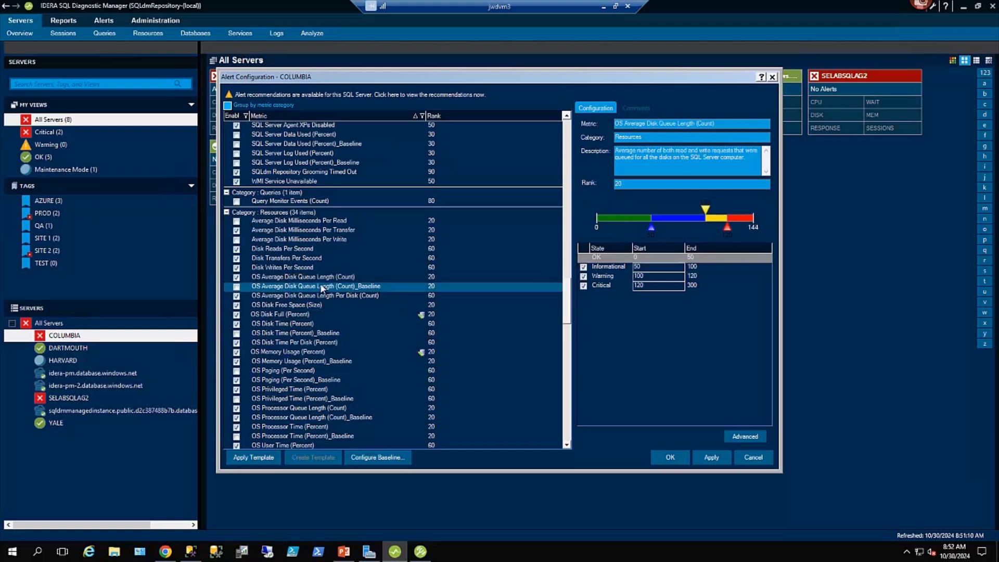
click(323, 279)
click(321, 288)
click(322, 277)
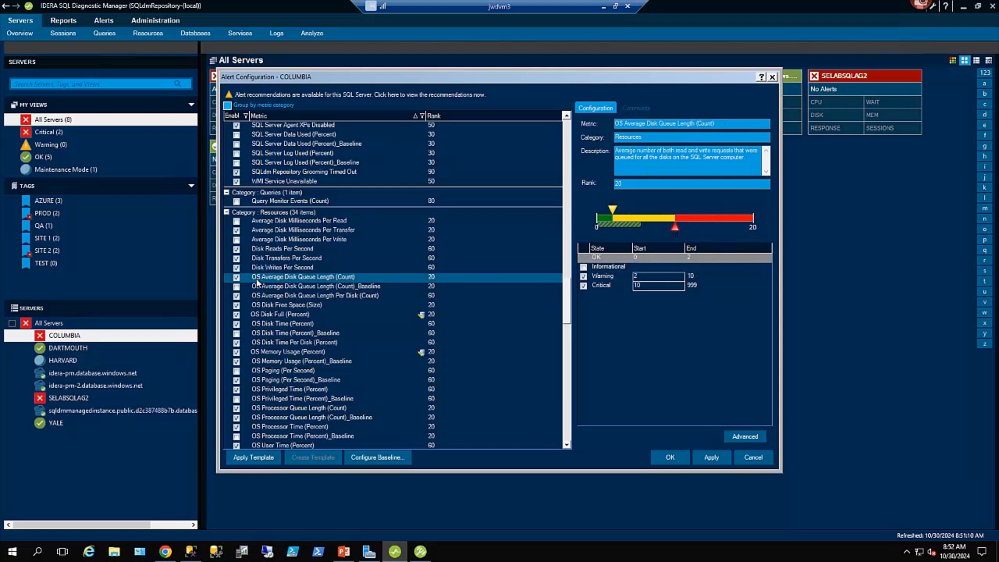
click(353, 287)
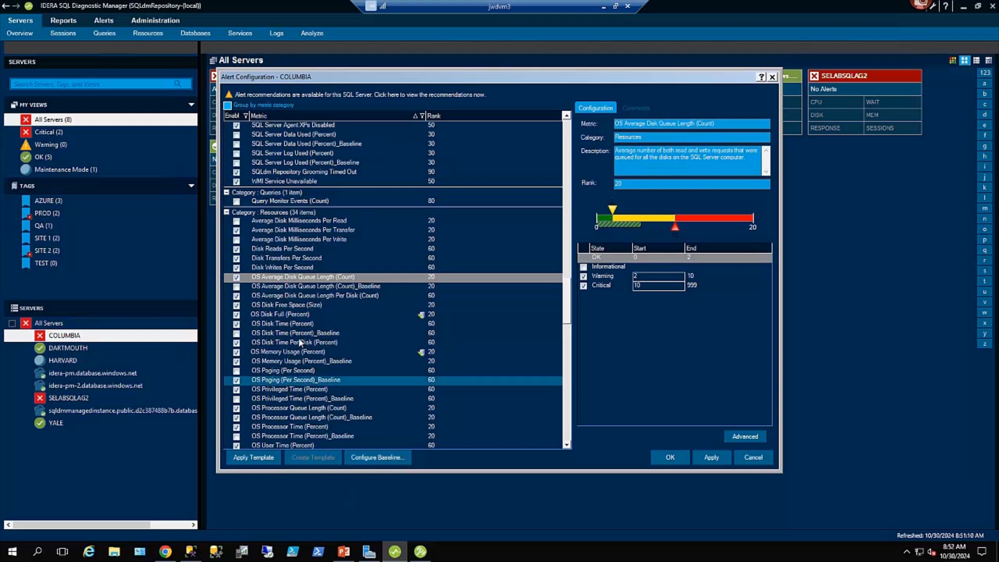
click(249, 278)
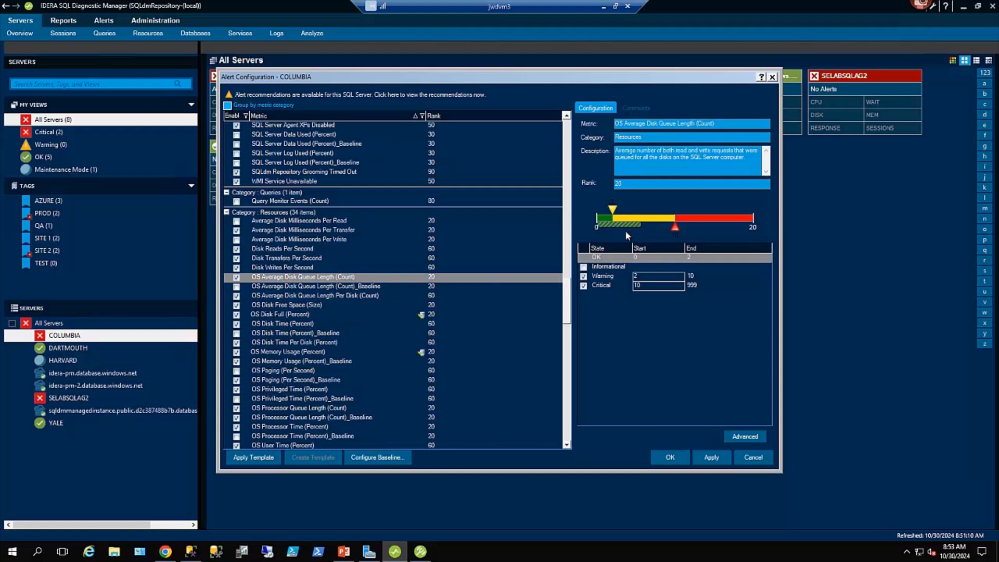
mouse_move(619, 226)
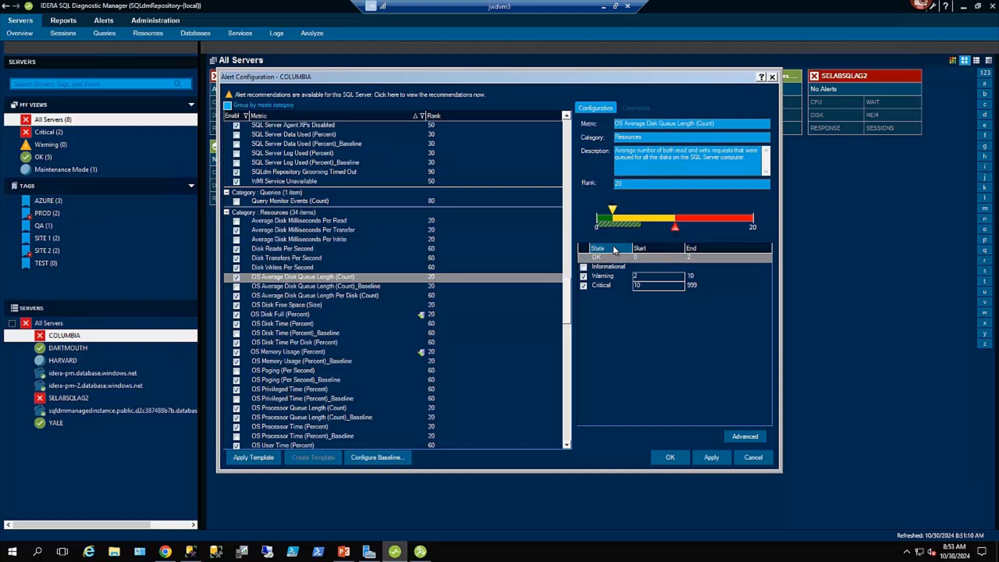
Step: Examine COLUMBIA's performance baseline configuration, including the available end times, and close it without changes
click(377, 458)
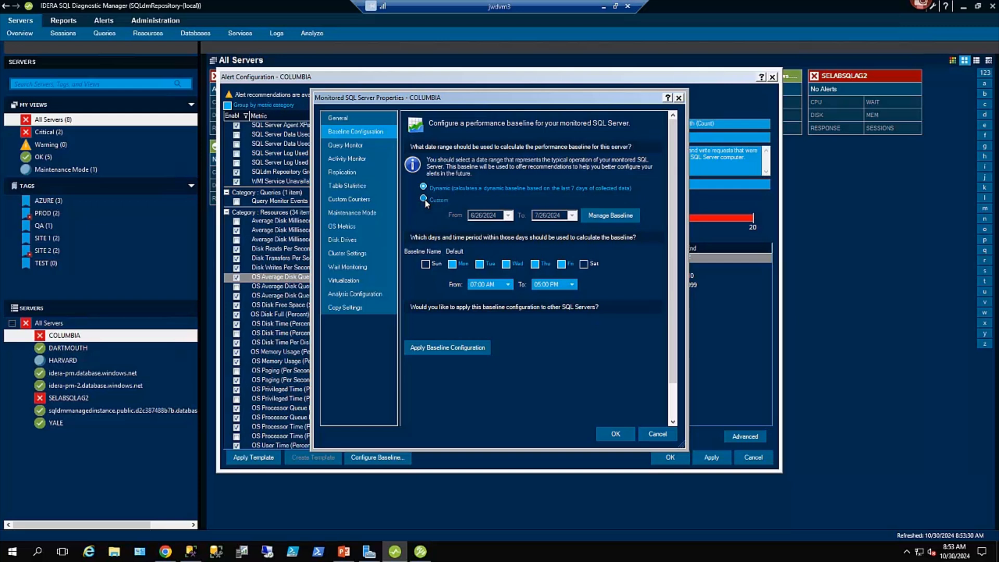
click(573, 286)
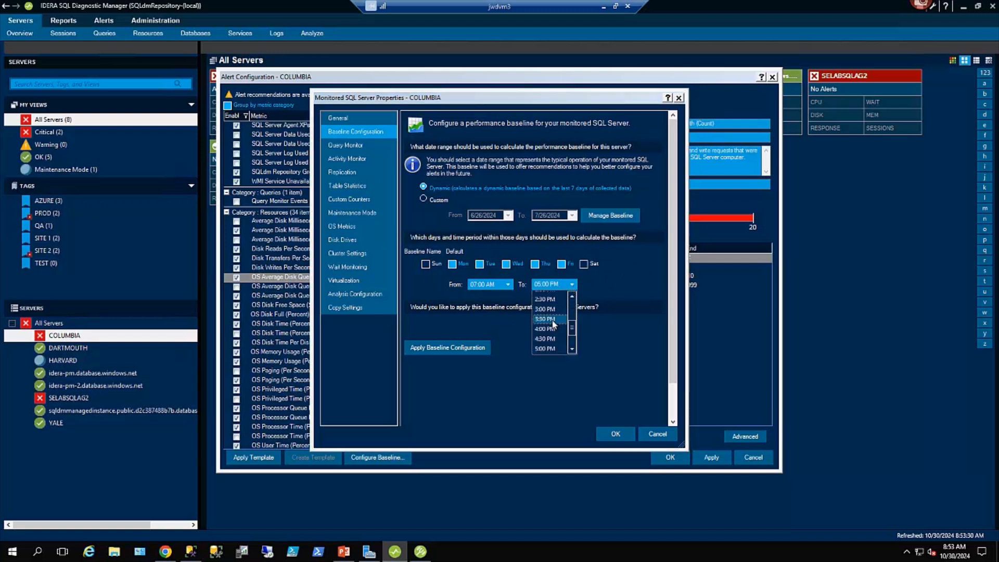
click(573, 349)
click(572, 349)
click(611, 96)
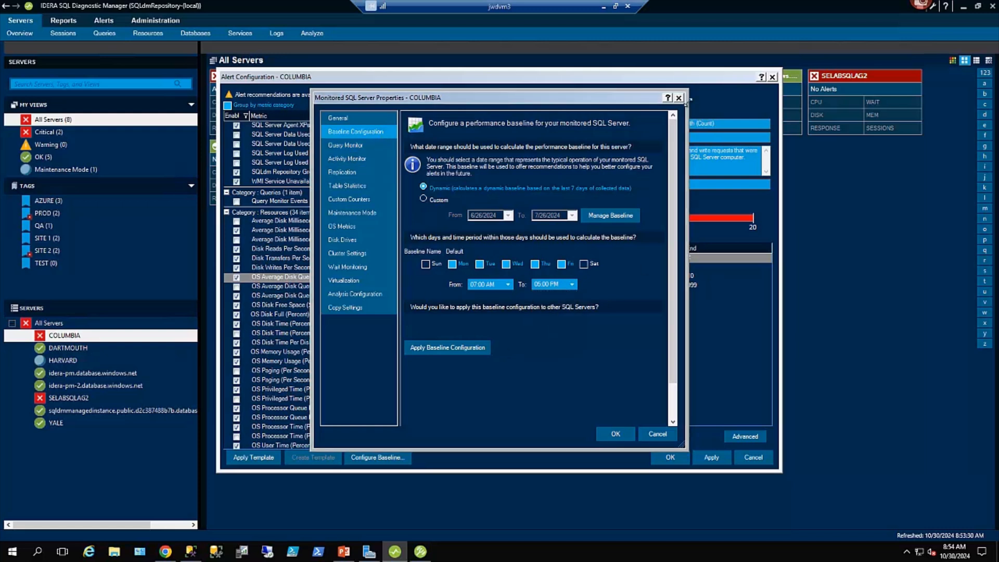
click(678, 98)
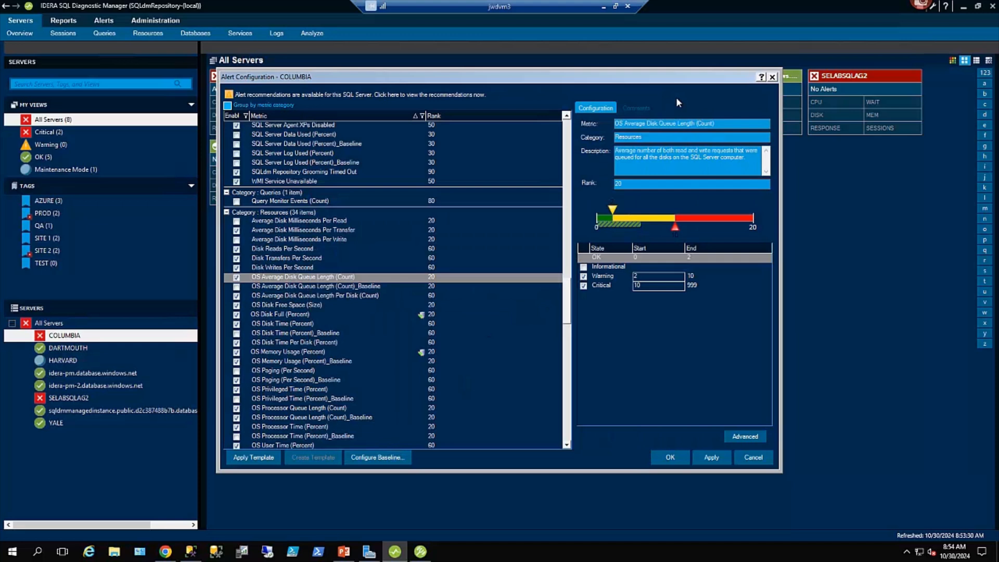
Step: Review the schedules of COLUMBIA's WEEKEND OFFSHORE PARTNER and ETL PROCESS (AFTER HOURS) baselines, and close the baseline configuration without changes
click(370, 458)
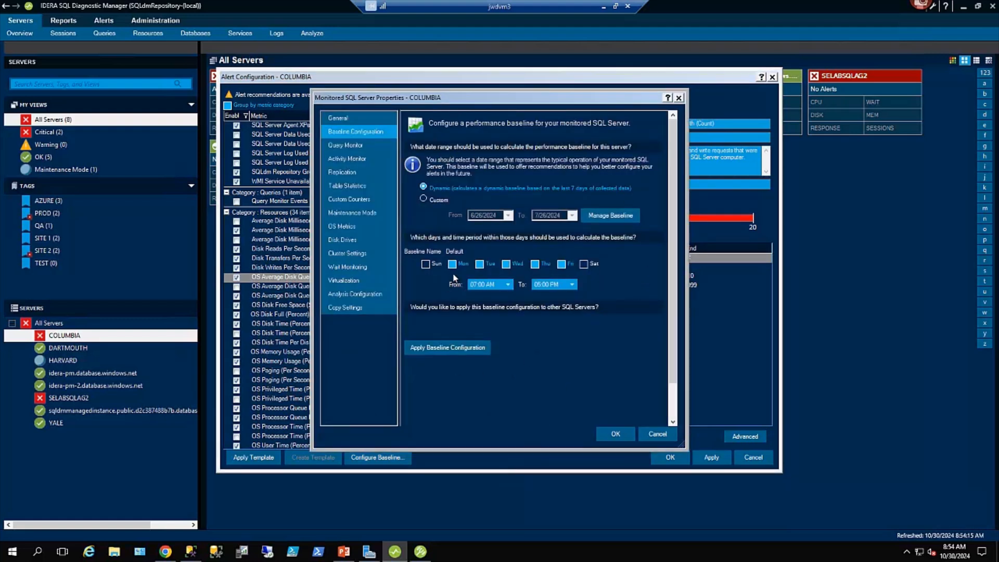
click(611, 218)
drag(497, 117, 709, 116)
click(833, 135)
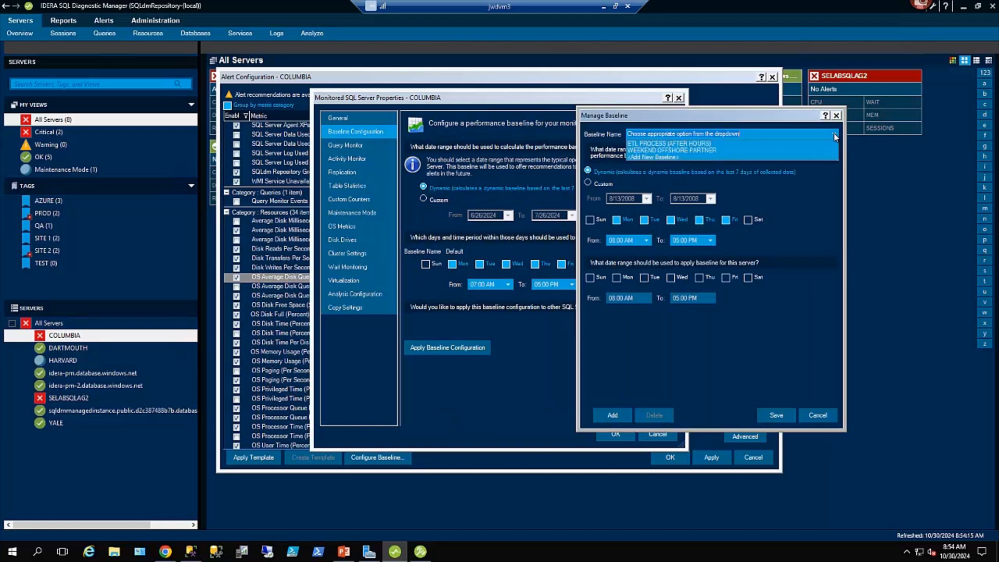
click(668, 151)
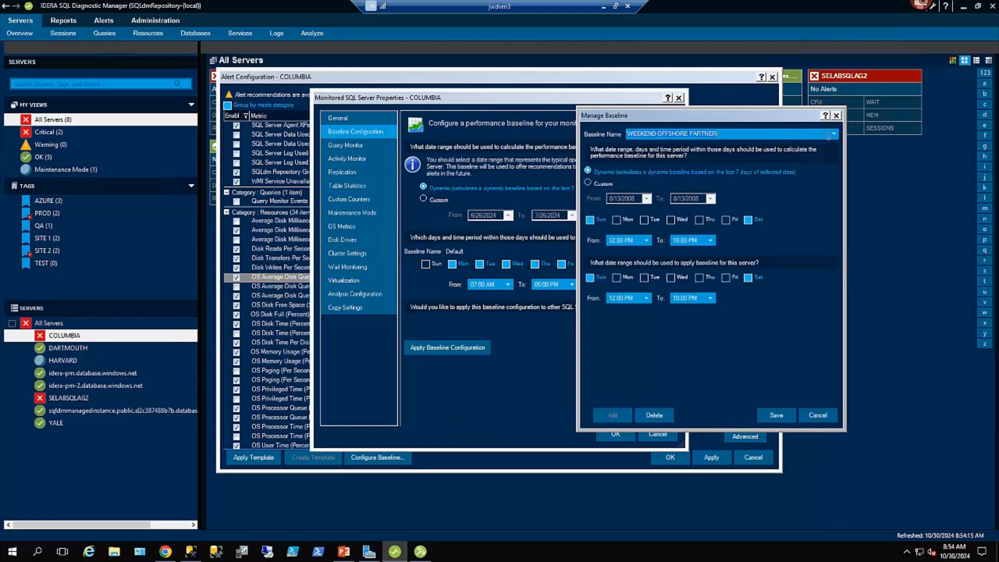
click(834, 134)
click(710, 143)
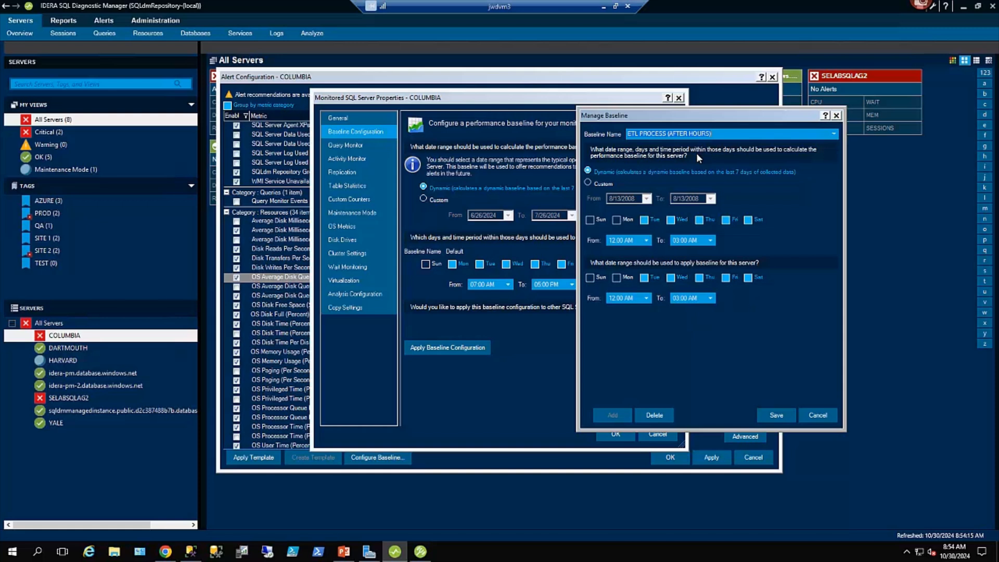
click(836, 116)
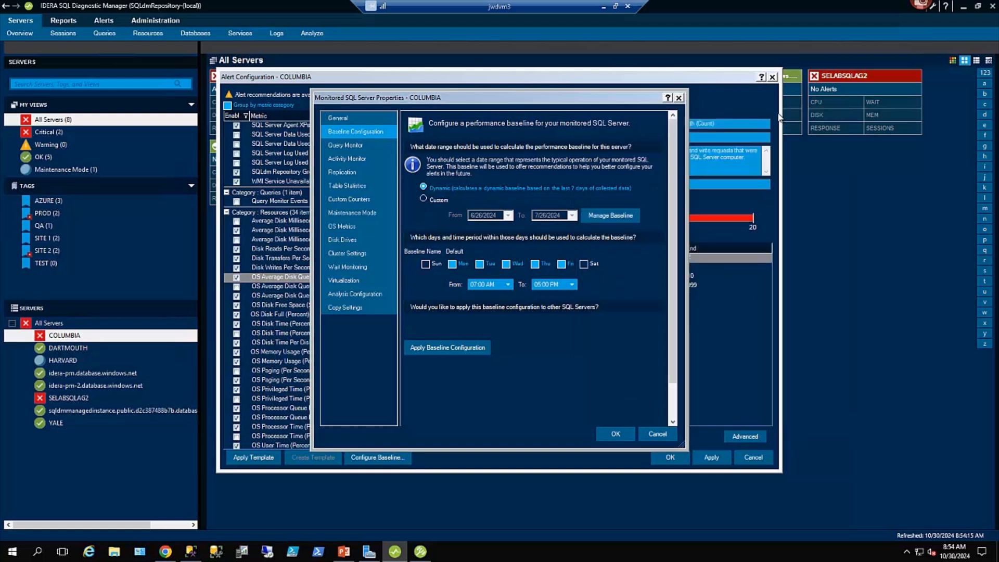
click(678, 99)
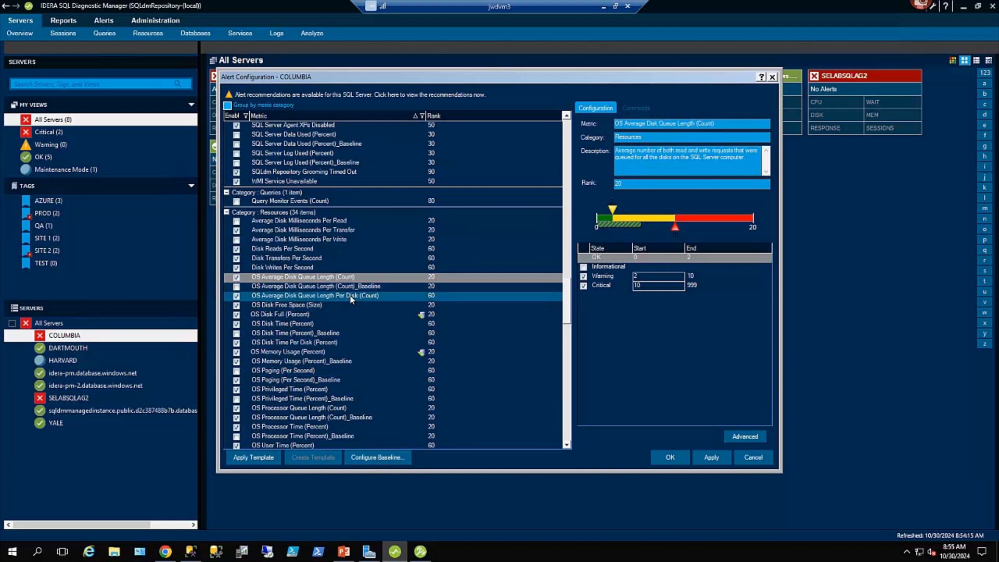
Step: Review the alert duration and job filter settings of SQL Server Agent Job Completion, and close COLUMBIA's alert configuration without saving
scroll(351, 299, down, 5)
scroll(351, 299, down, 6)
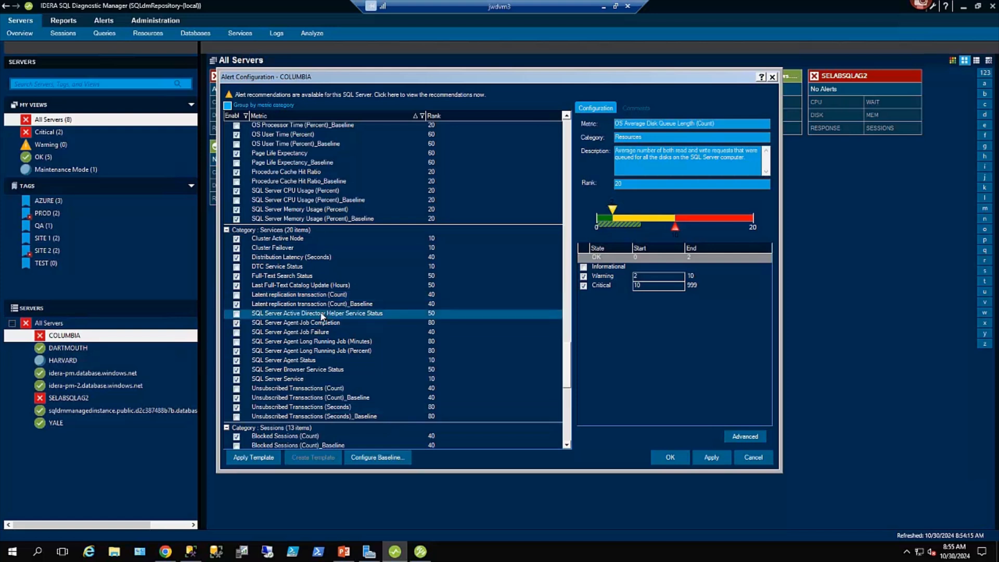
click(285, 323)
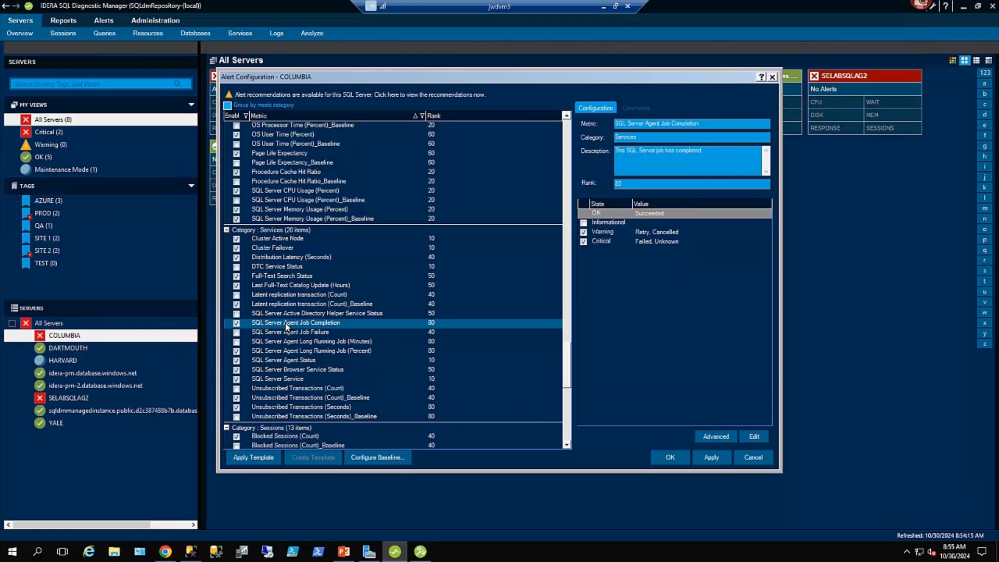
click(722, 437)
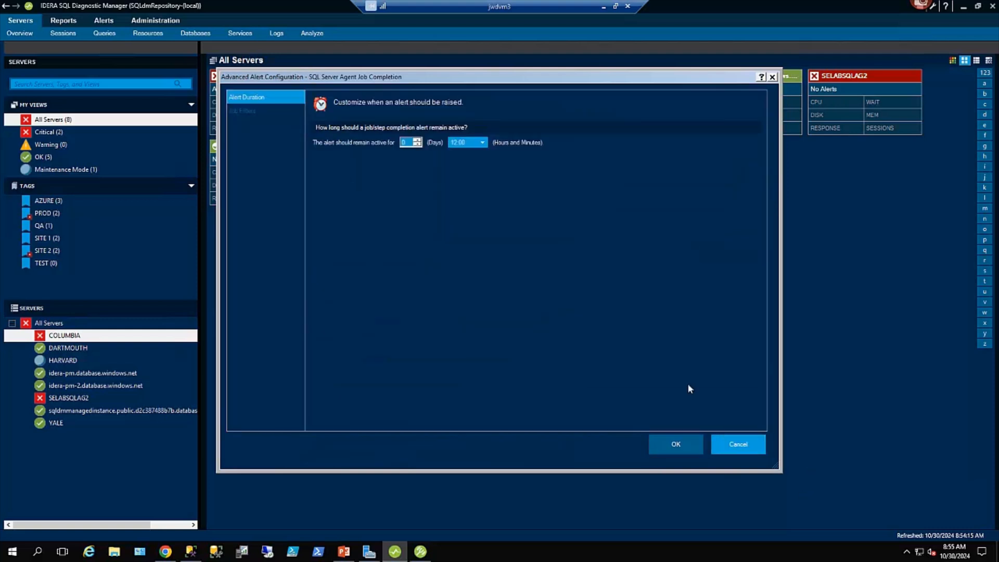
click(250, 112)
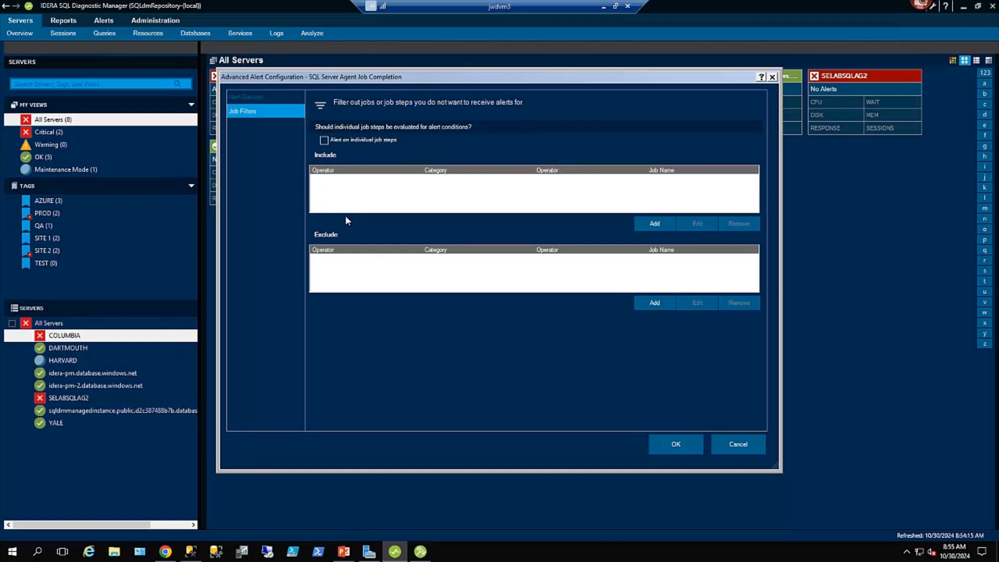
click(773, 77)
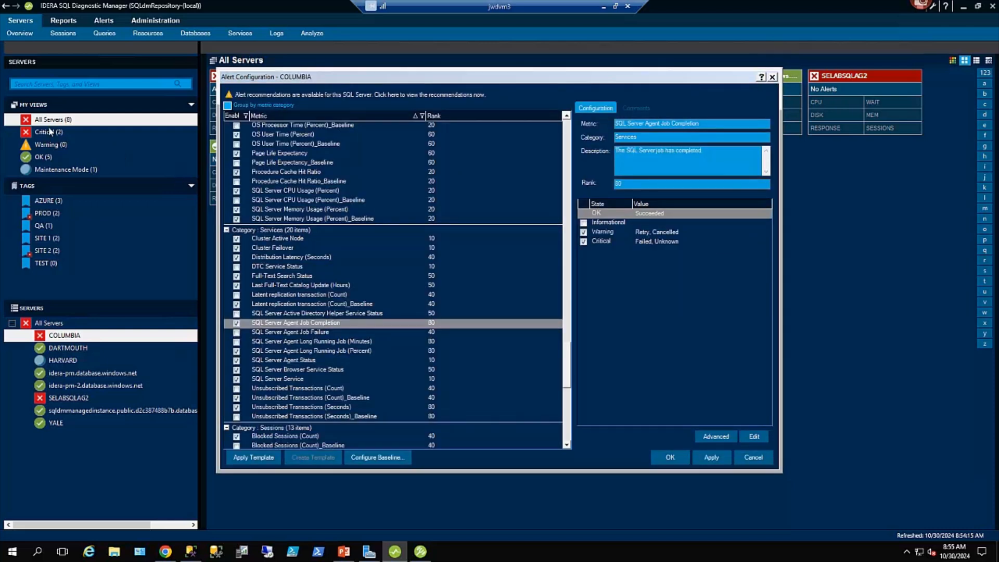
click(754, 458)
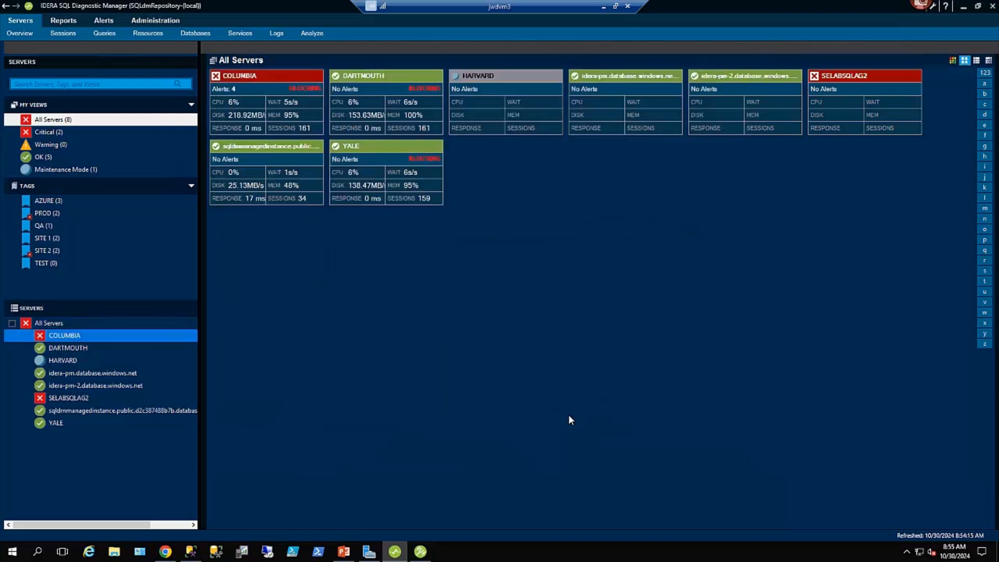
Step: View COLUMBIA's active alerts and open the alert configuration from its blocked sessions count alert
click(51, 132)
click(48, 120)
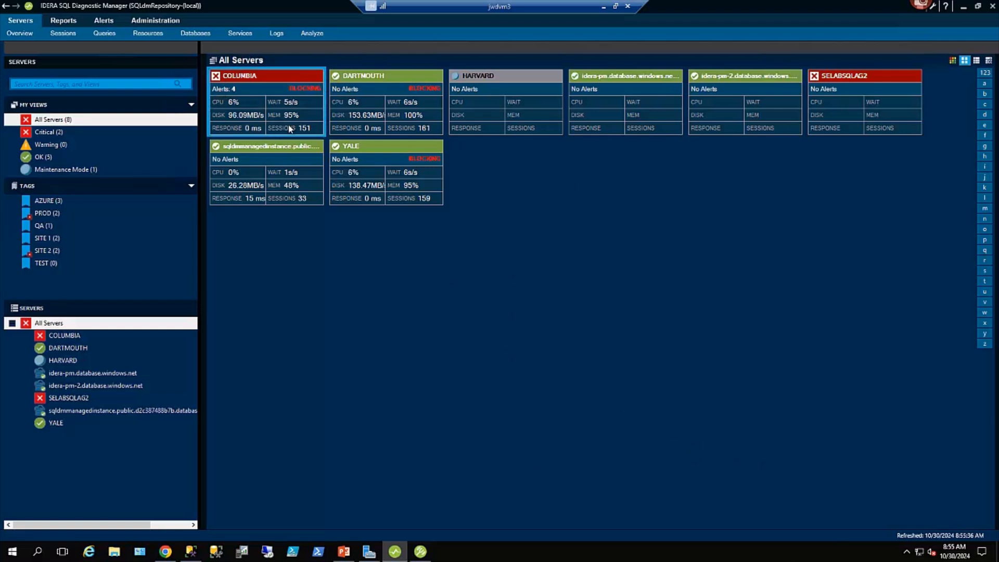
double_click(264, 106)
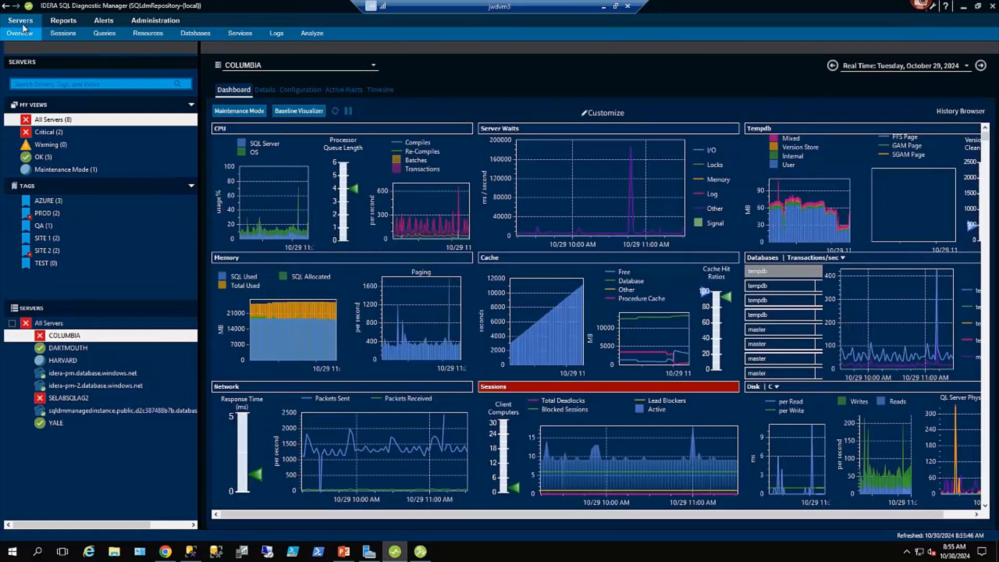
click(345, 91)
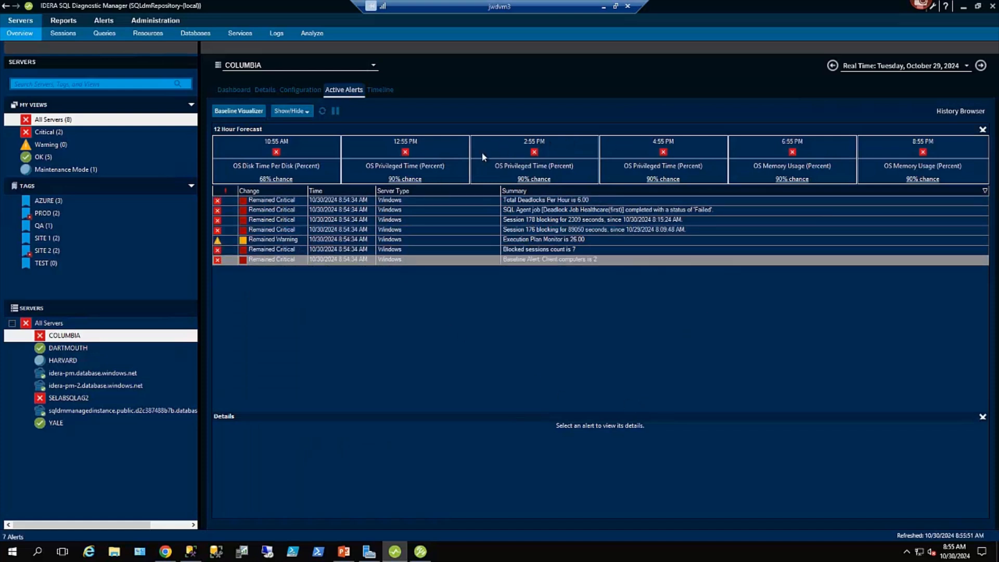
right_click(425, 251)
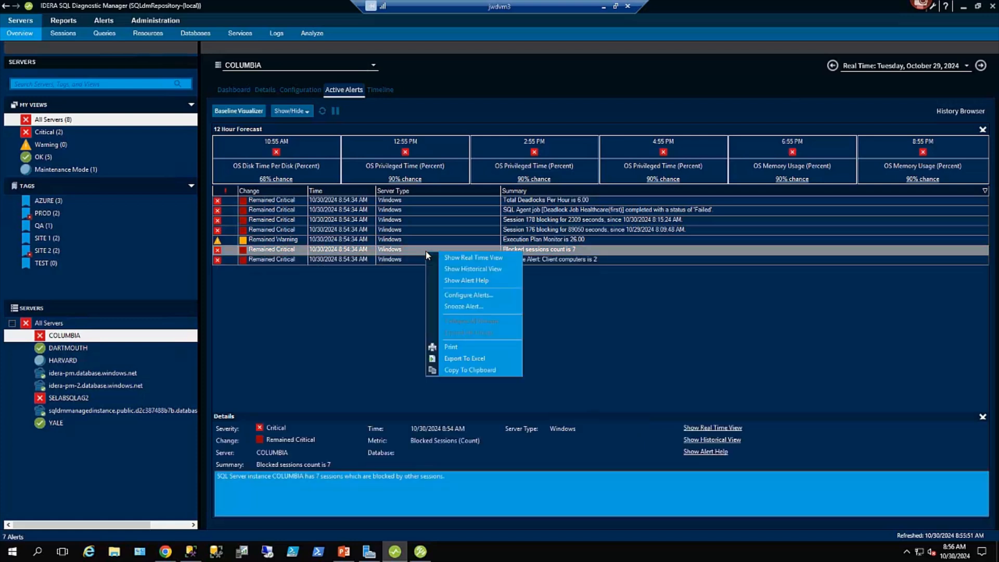
click(467, 295)
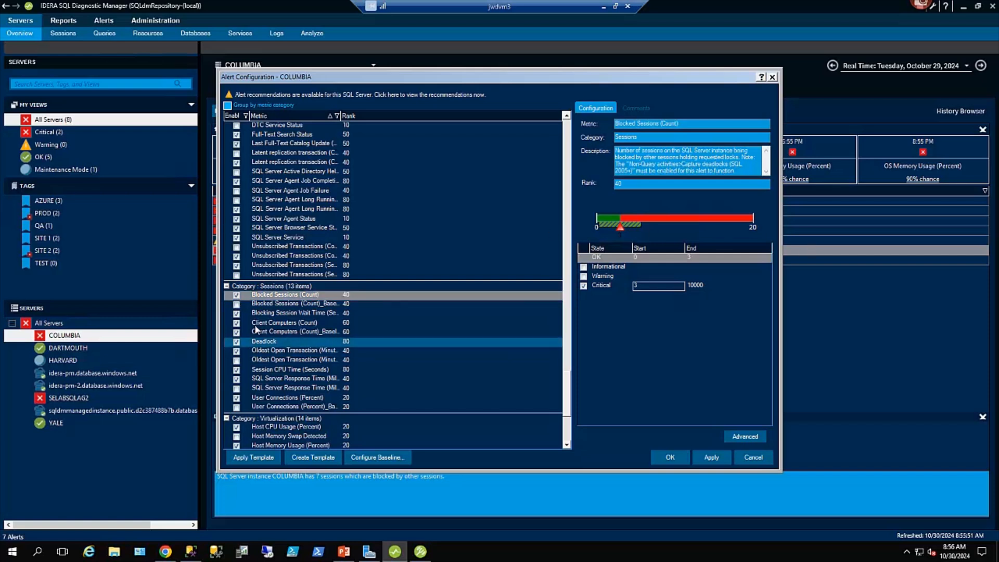
Step: Try a Critical threshold starting at 10 for Blocked Sessions (Count), keeping both the metric and its Critical state enabled
click(236, 296)
click(236, 295)
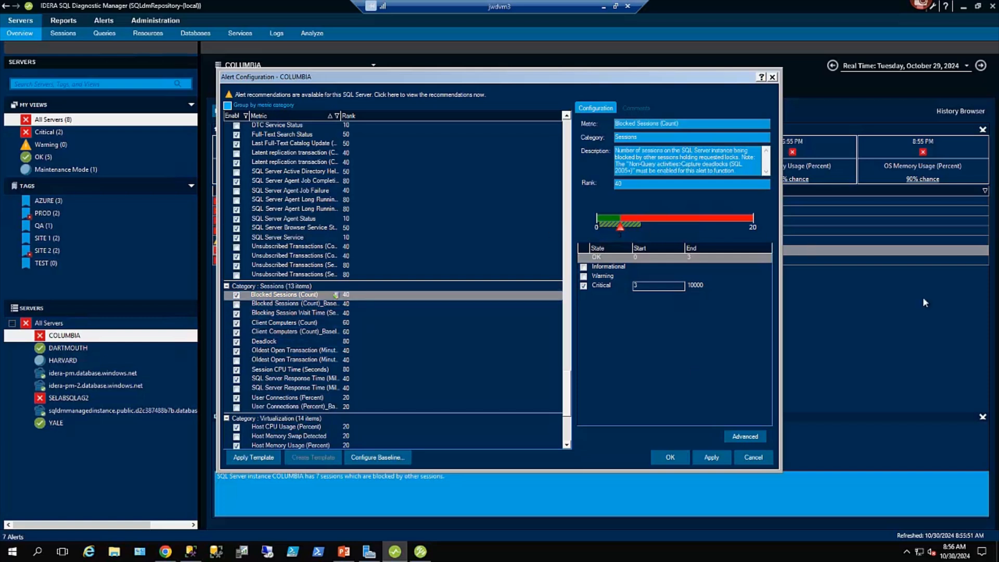
click(645, 285)
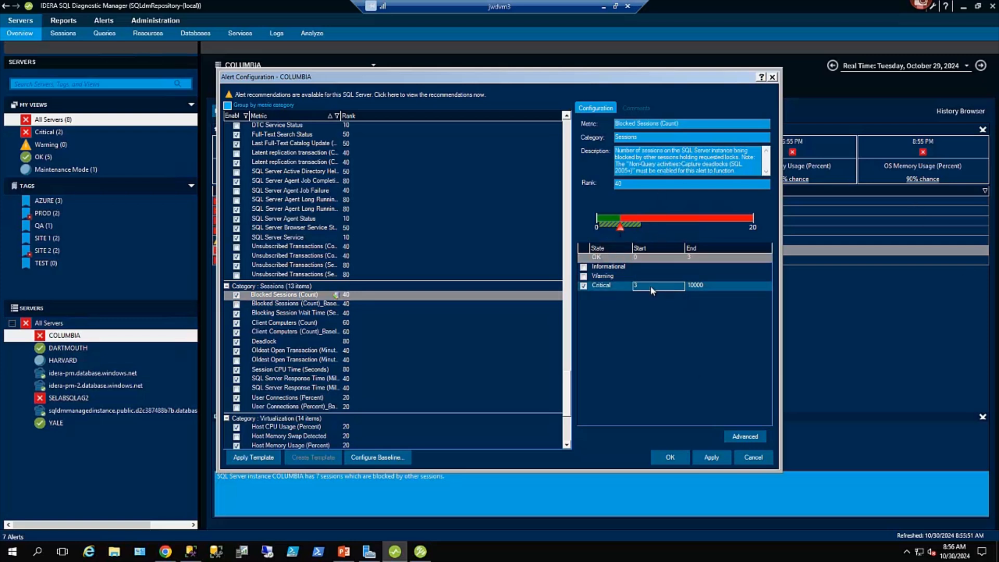
text(10)
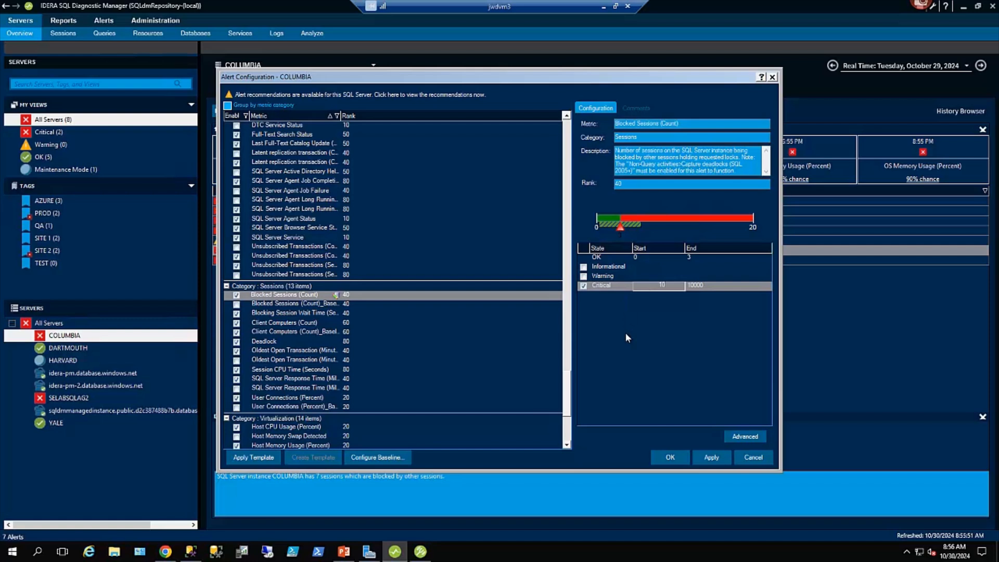
click(584, 286)
click(584, 286)
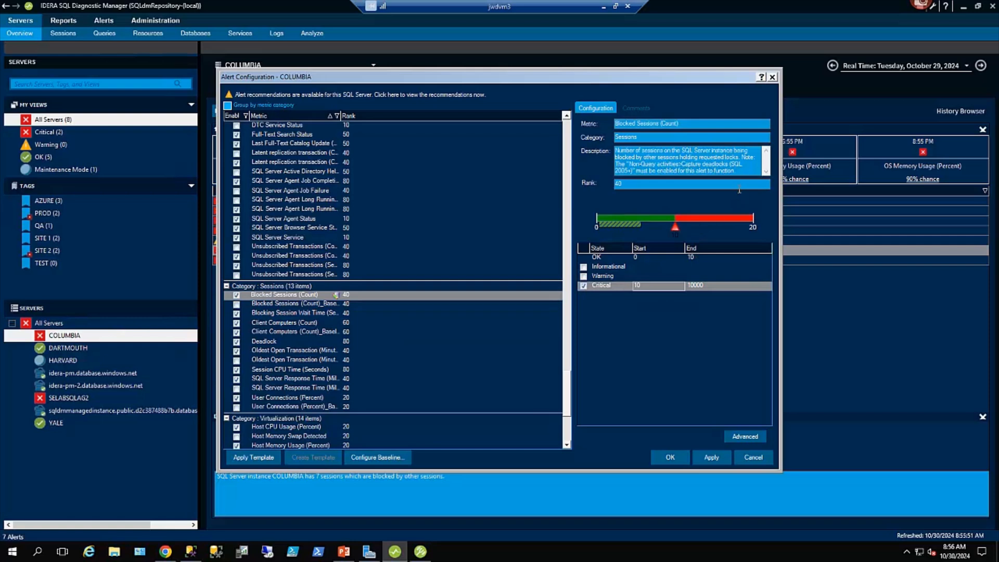
Step: Try moving the Critical threshold of Blocked Sessions (Count) along the scale to 1575, and close the alert configuration without saving
drag(675, 233, 626, 236)
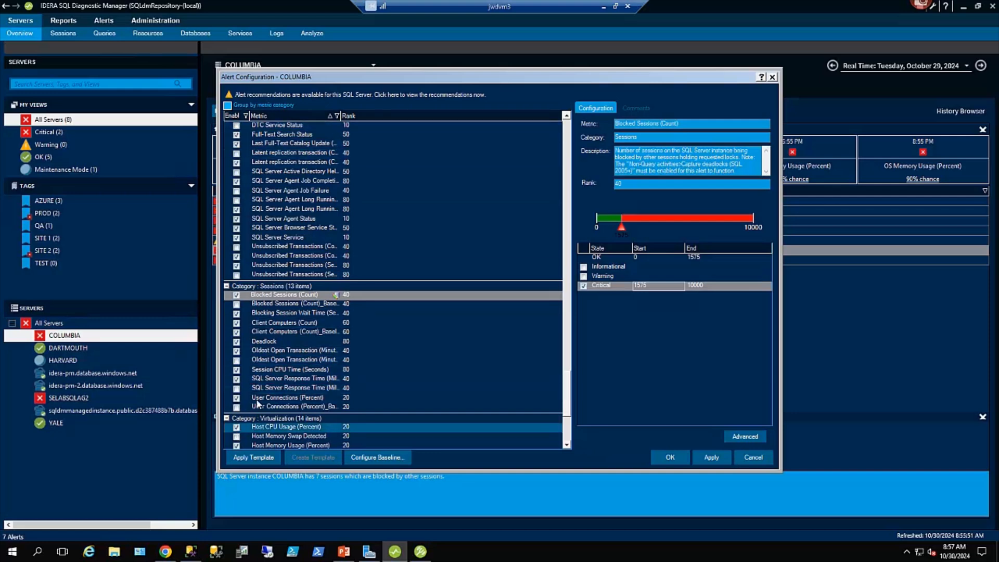
drag(568, 219, 573, 440)
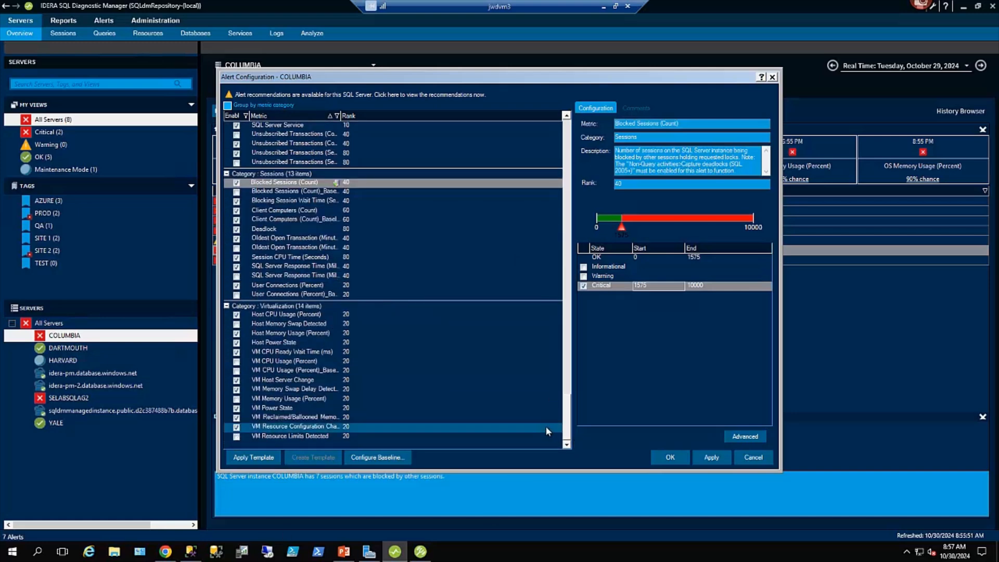
click(774, 78)
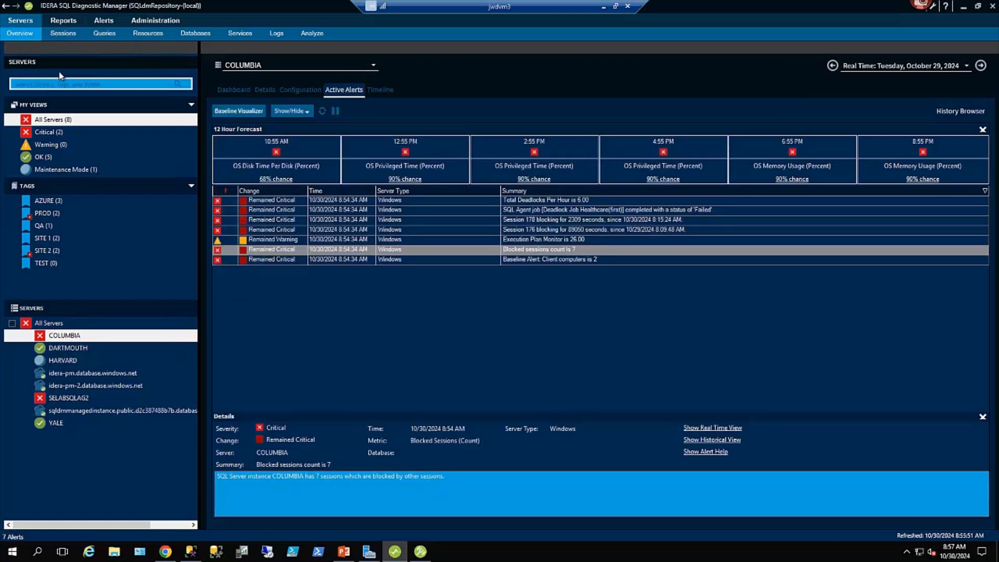
Step: In the active alerts for all servers, select SELABSQLAG2's "Unable To Connect" alert and bring up its options, including alert configuration
click(103, 23)
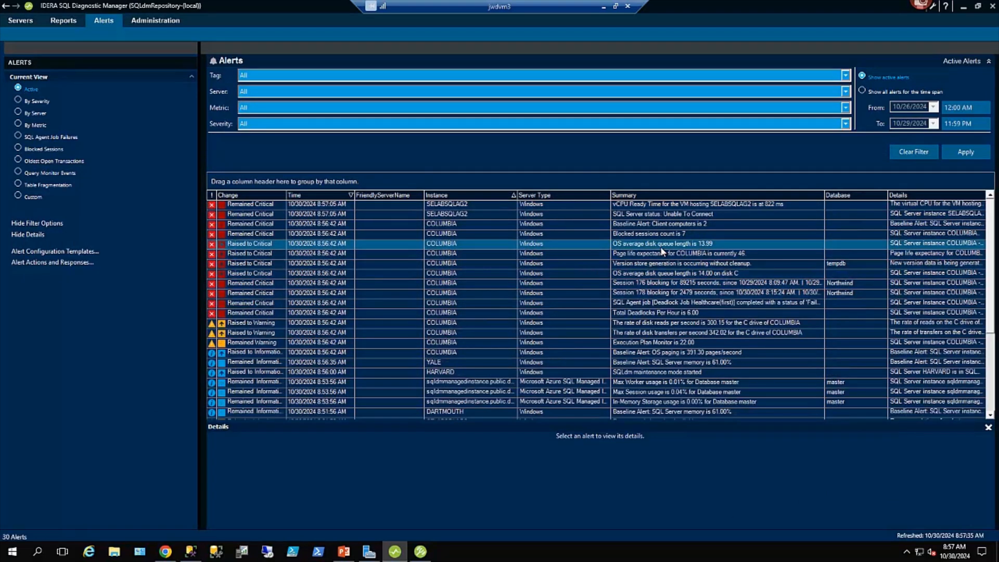
right_click(647, 218)
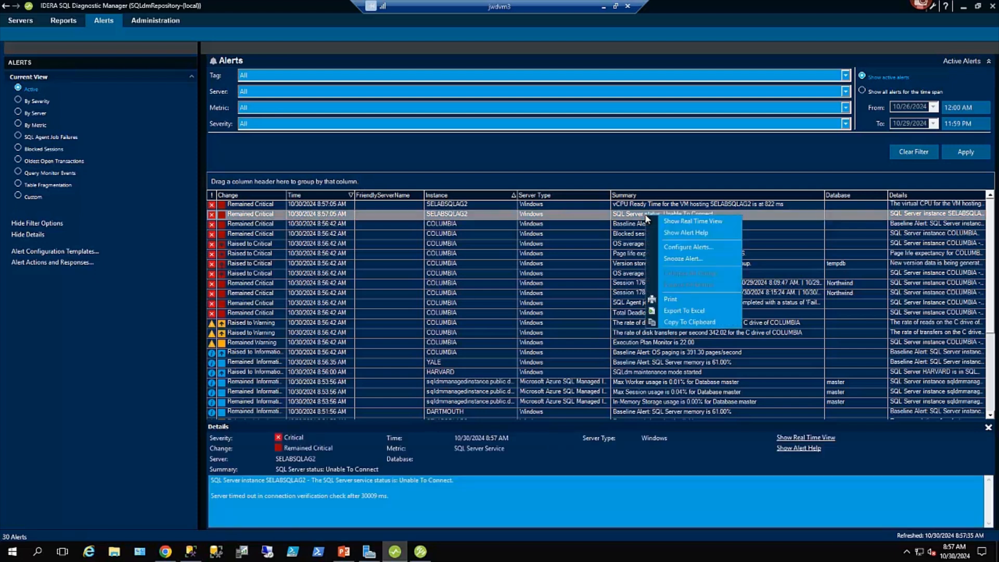
click(704, 249)
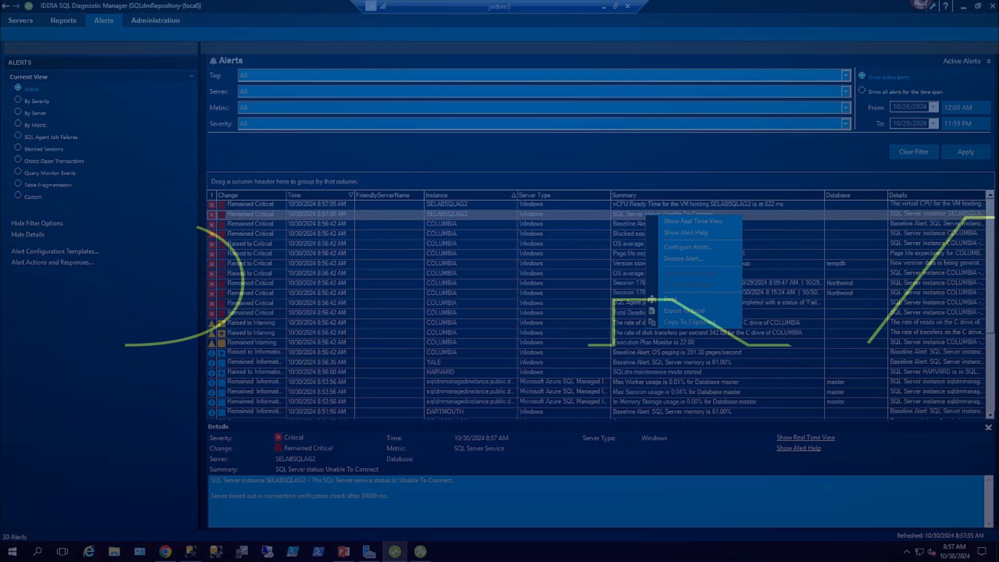